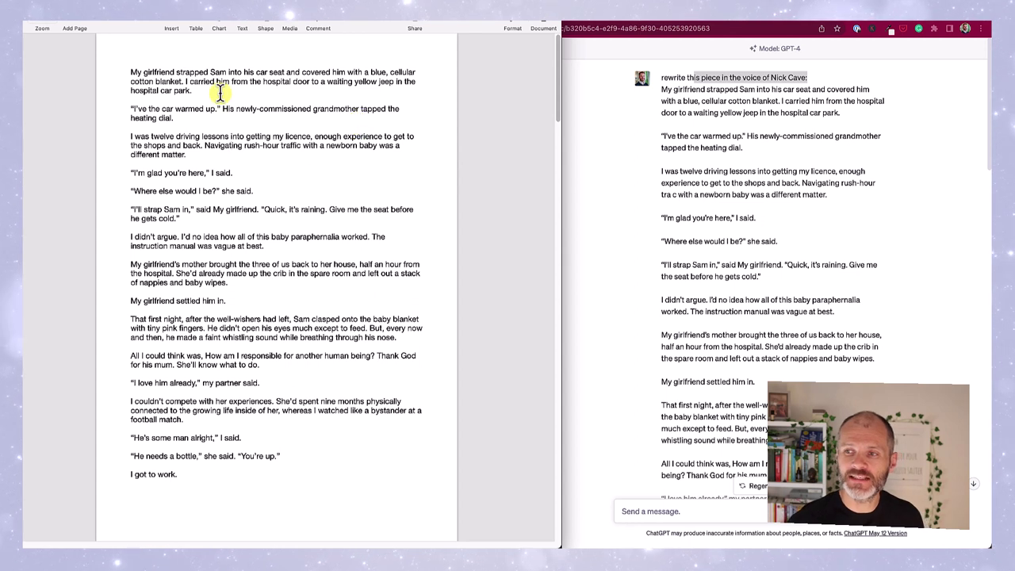
# Bring ChatGPT's Nick Cave-voice rewrite to the front beside the original Pages draft
pyautogui.press('super+Tab')
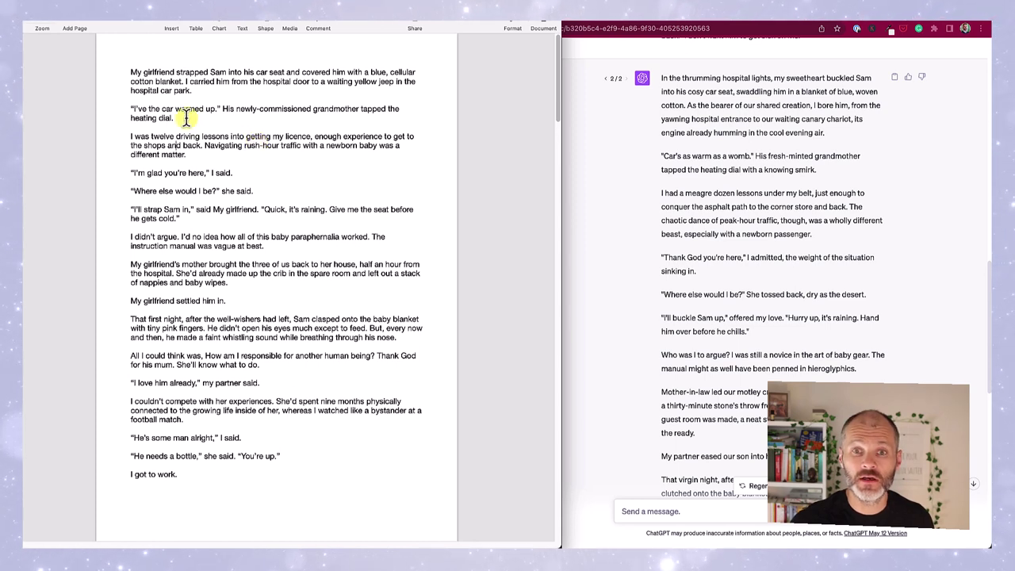
pyautogui.moveTo(172, 73); pyautogui.dragTo(364, 68)
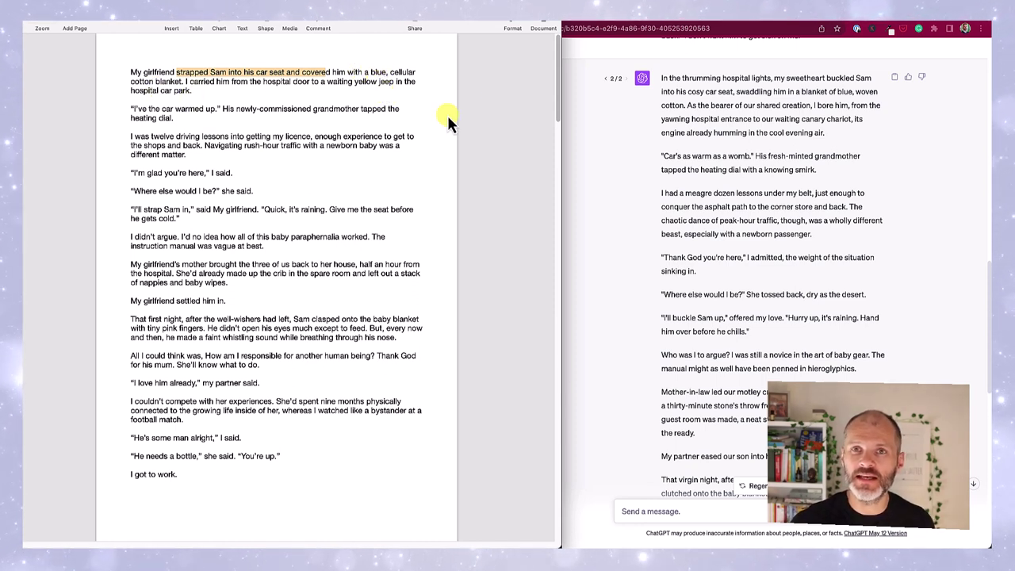
pyautogui.click(757, 133)
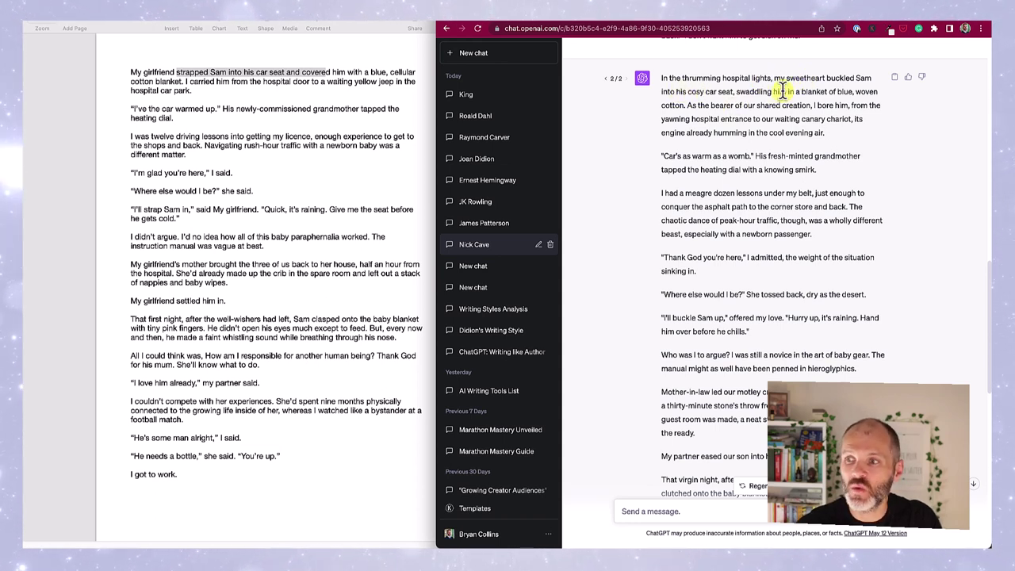
pyautogui.moveTo(830, 91); pyautogui.dragTo(664, 116)
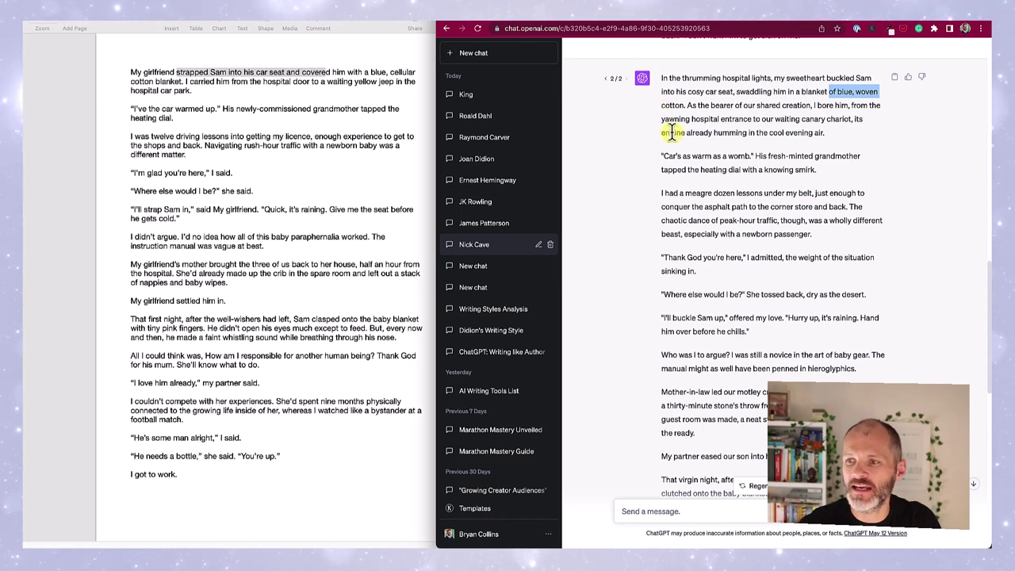
pyautogui.click(191, 118)
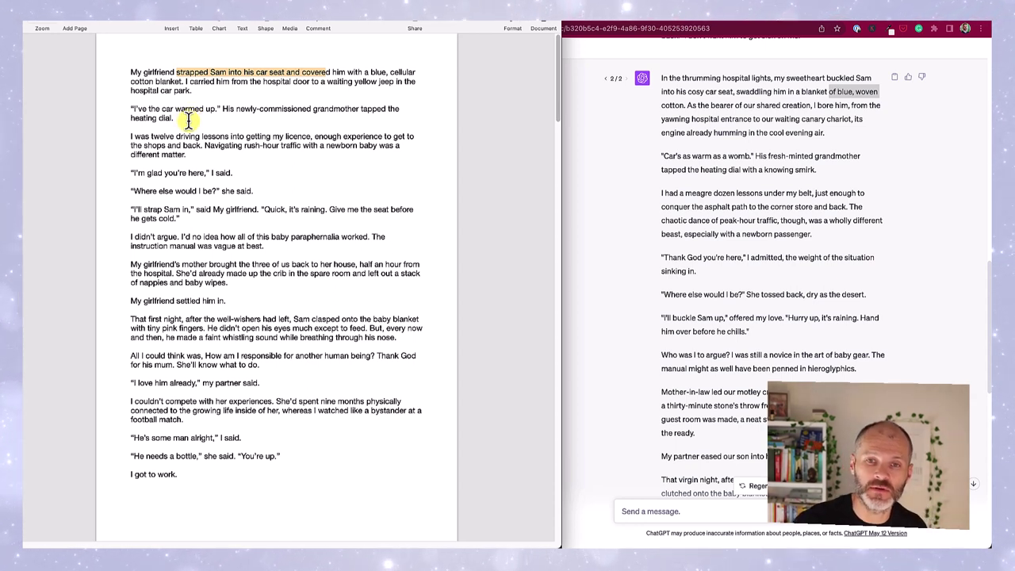
pyautogui.moveTo(149, 108); pyautogui.dragTo(220, 108)
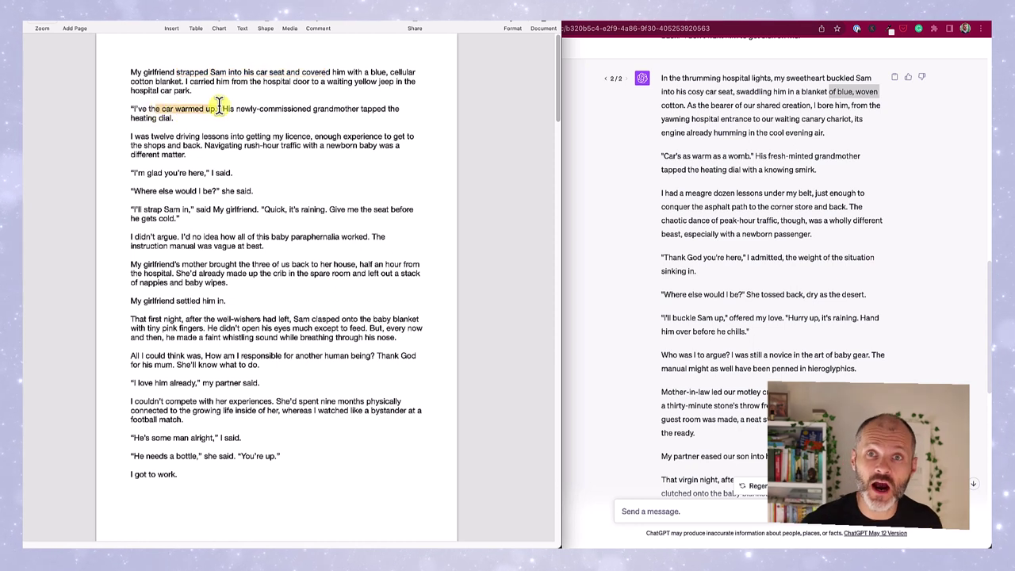
pyautogui.click(618, 154)
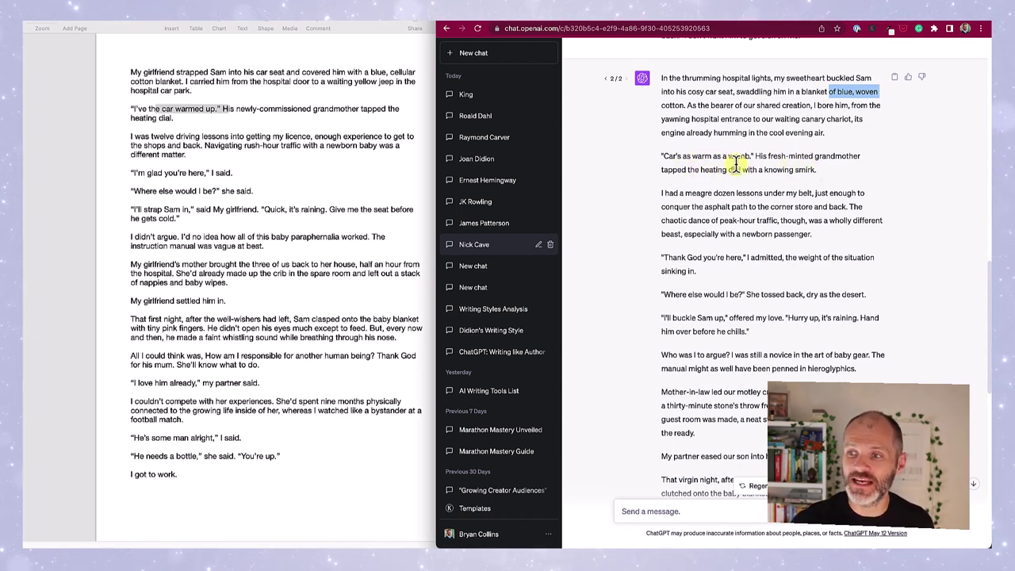
pyautogui.moveTo(731, 169); pyautogui.dragTo(812, 169)
pyautogui.click(828, 174)
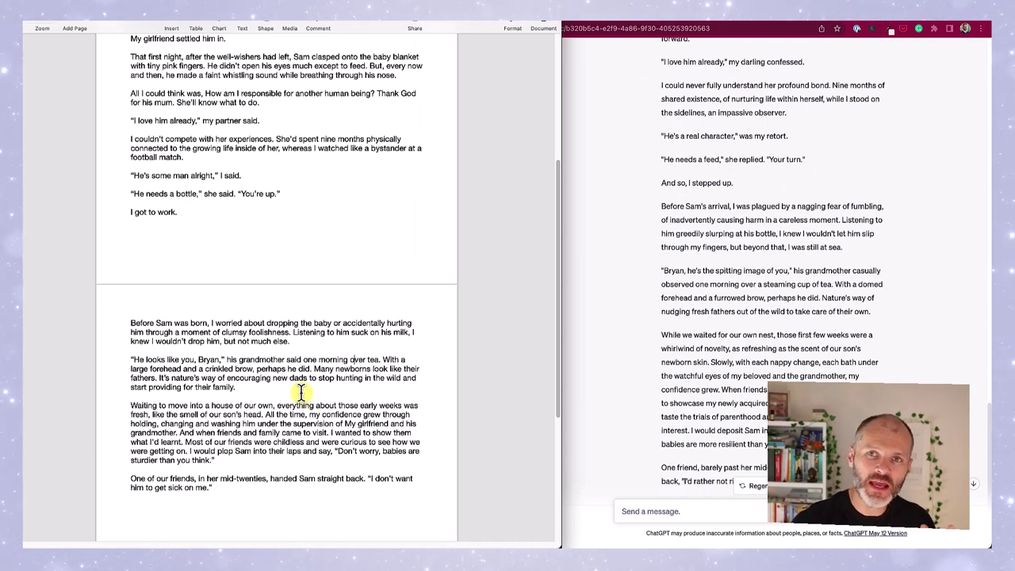
# Match the original's forehead and crinkled-brow sentences against the rewrite's domed forehead and Nature's way lines
pyautogui.moveTo(166, 368); pyautogui.dragTo(203, 368)
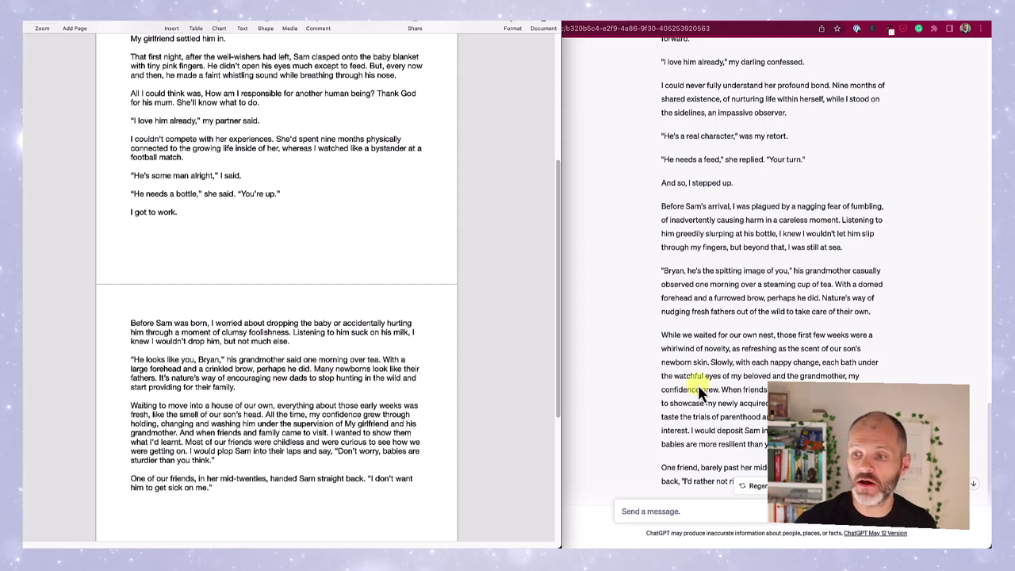
pyautogui.click(757, 378)
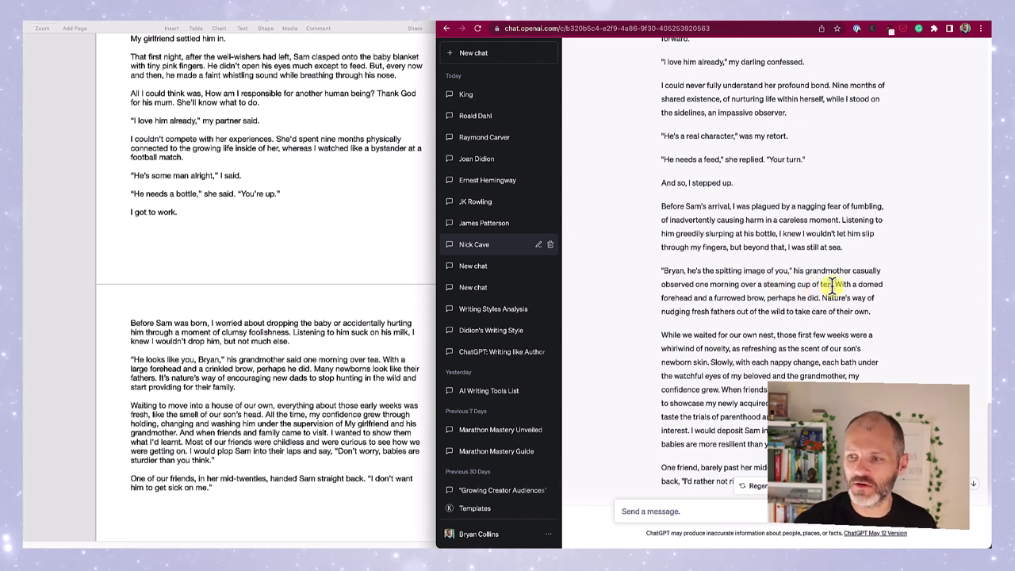
pyautogui.click(384, 359)
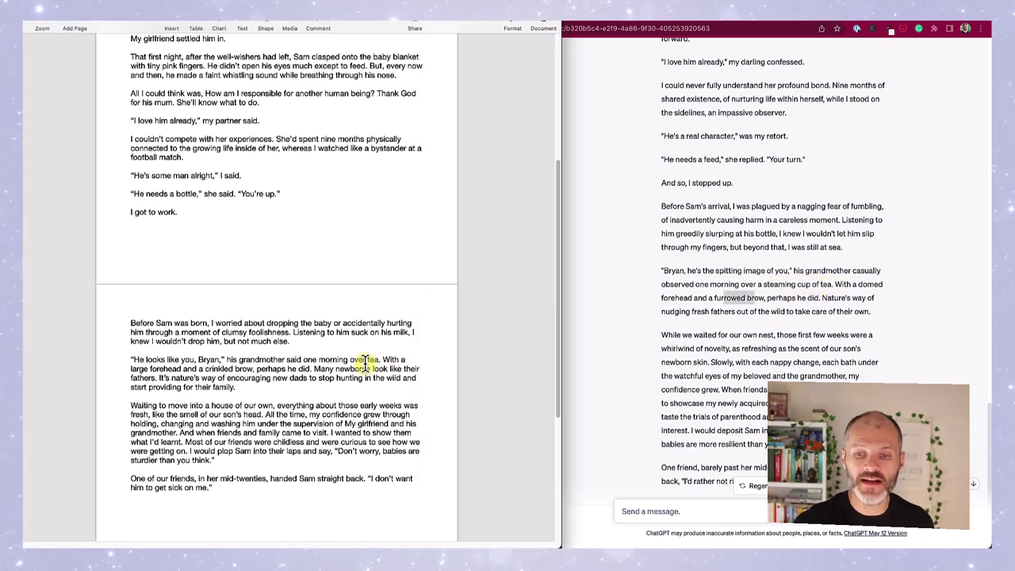
pyautogui.moveTo(384, 359); pyautogui.dragTo(319, 369)
pyautogui.click(801, 341)
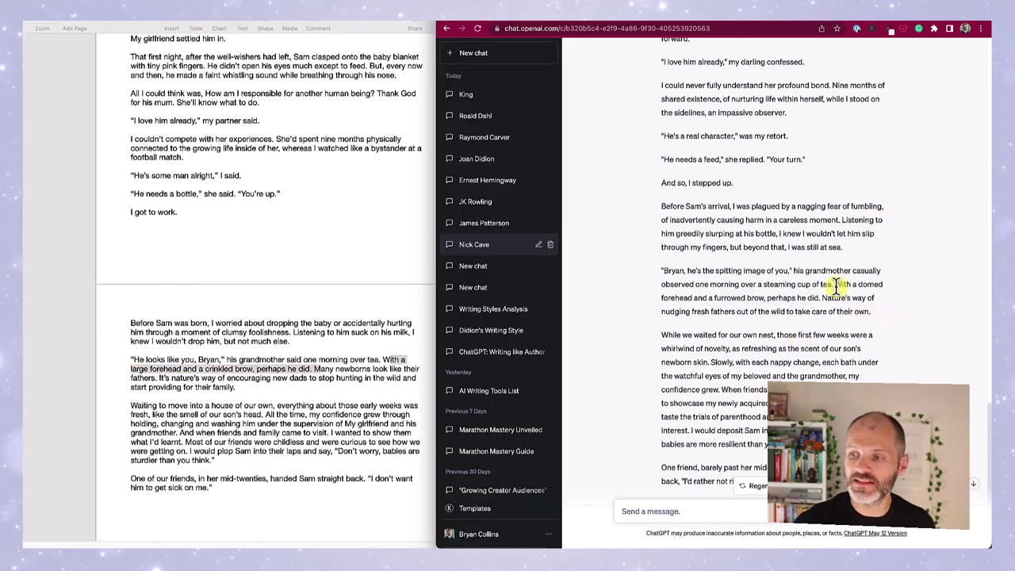
pyautogui.moveTo(834, 283); pyautogui.dragTo(763, 311)
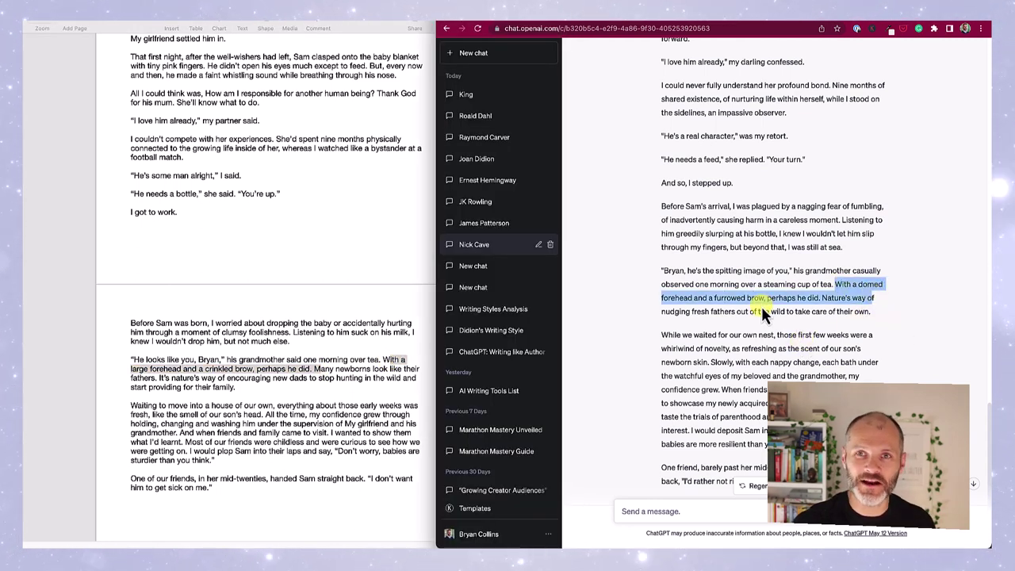
pyautogui.click(779, 311)
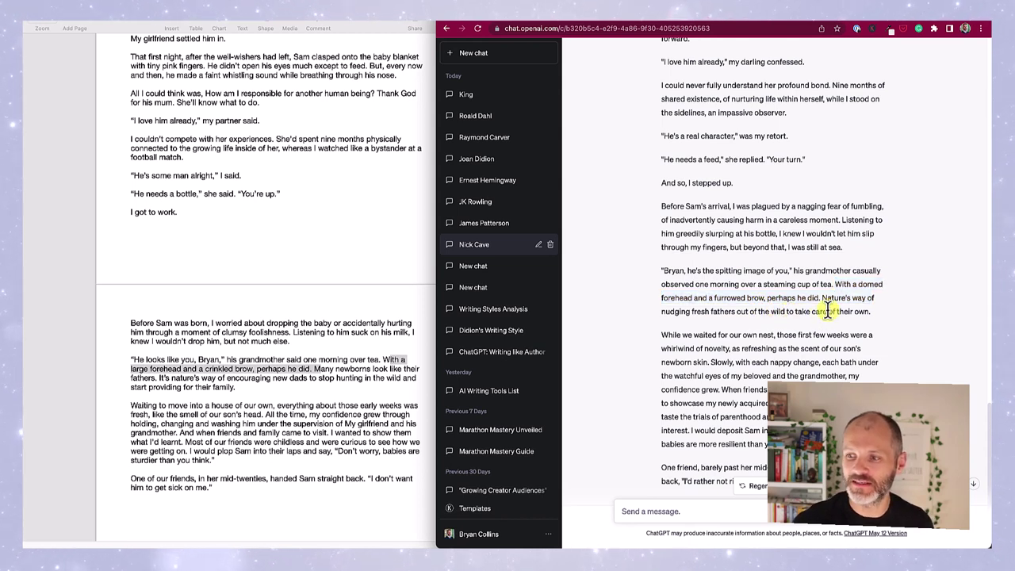
pyautogui.moveTo(825, 298); pyautogui.dragTo(887, 317)
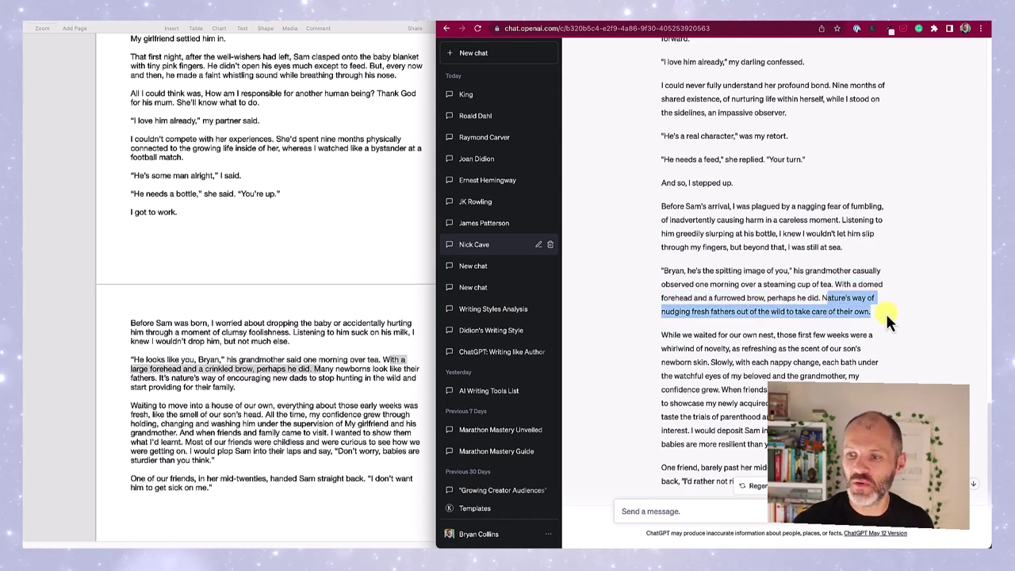
pyautogui.click(768, 349)
# Scroll to the closing paragraphs and highlight the rewrite's final line about puking
pyautogui.scroll(-1, 781, 373)
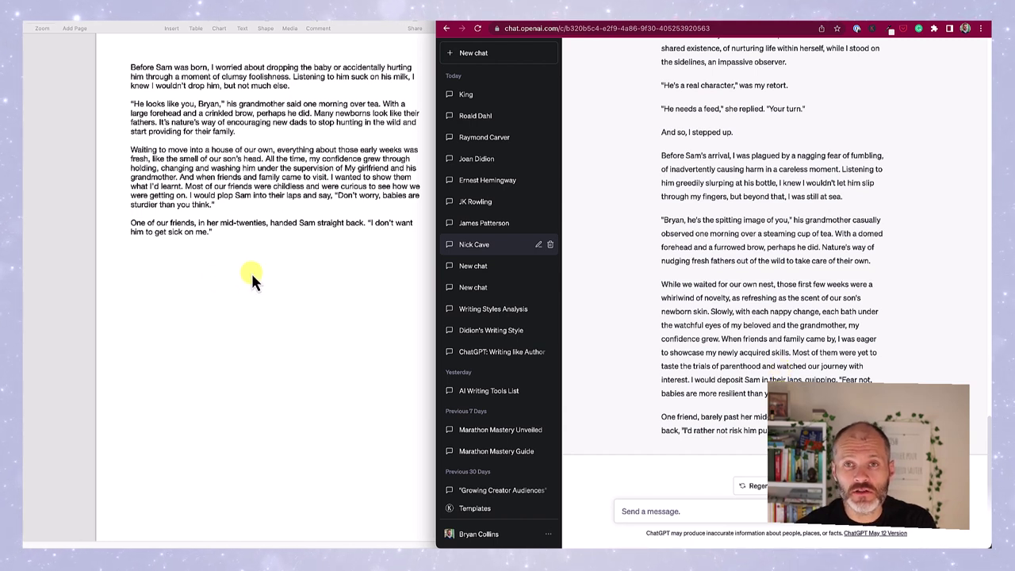
pyautogui.click(225, 246)
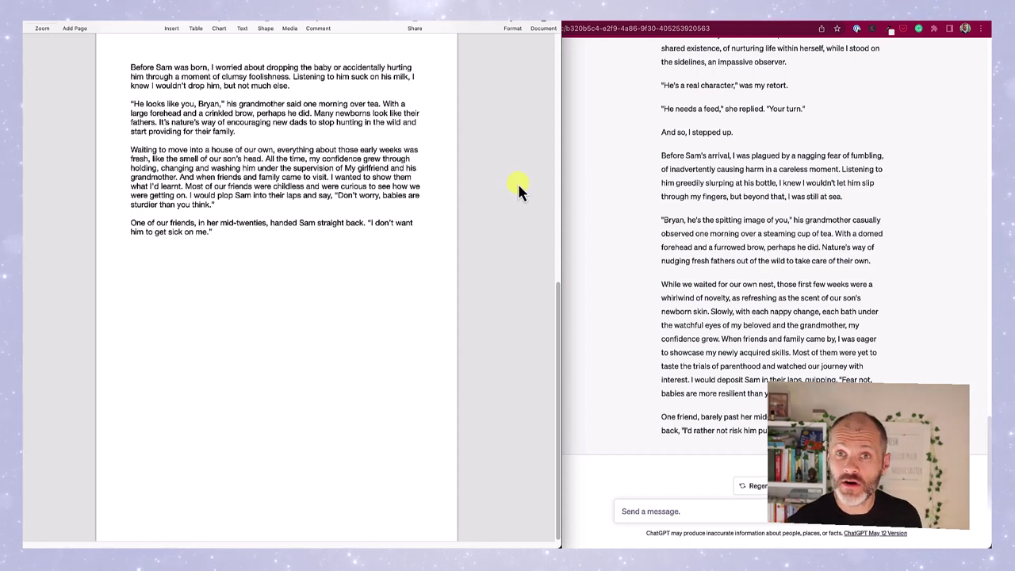
pyautogui.click(716, 286)
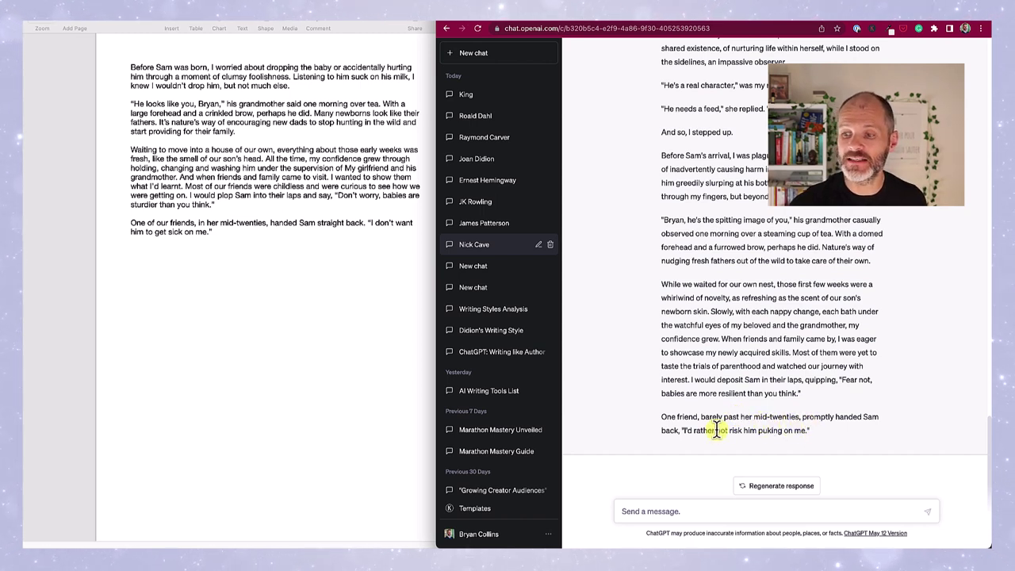
pyautogui.moveTo(818, 431); pyautogui.dragTo(743, 432)
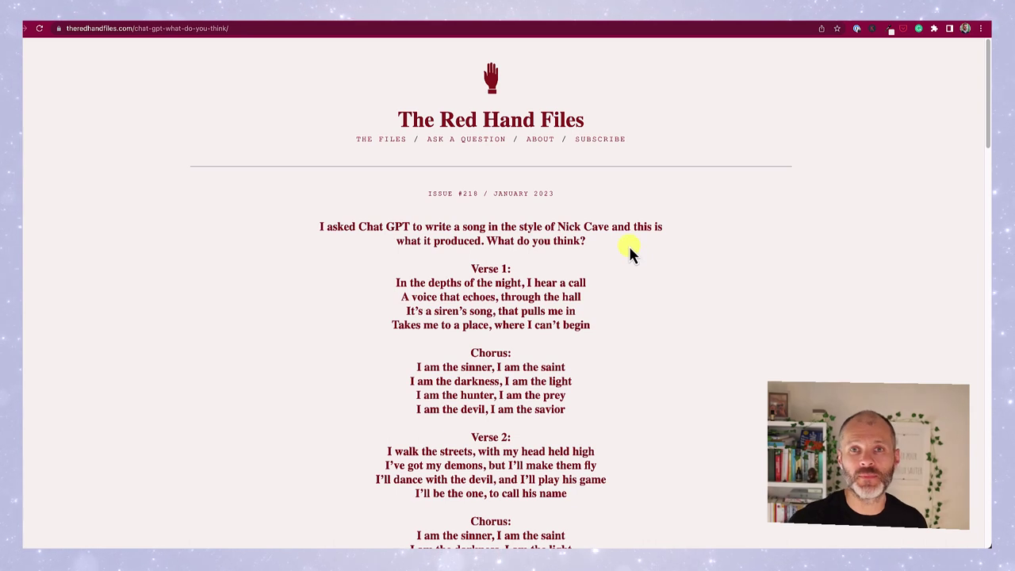
# Highlight Nick Cave's closing verdict, 'this song is bullshit', plus the 'in the style of Nick Cave' and fire of hell lines
pyautogui.scroll(-1, 619, 264)
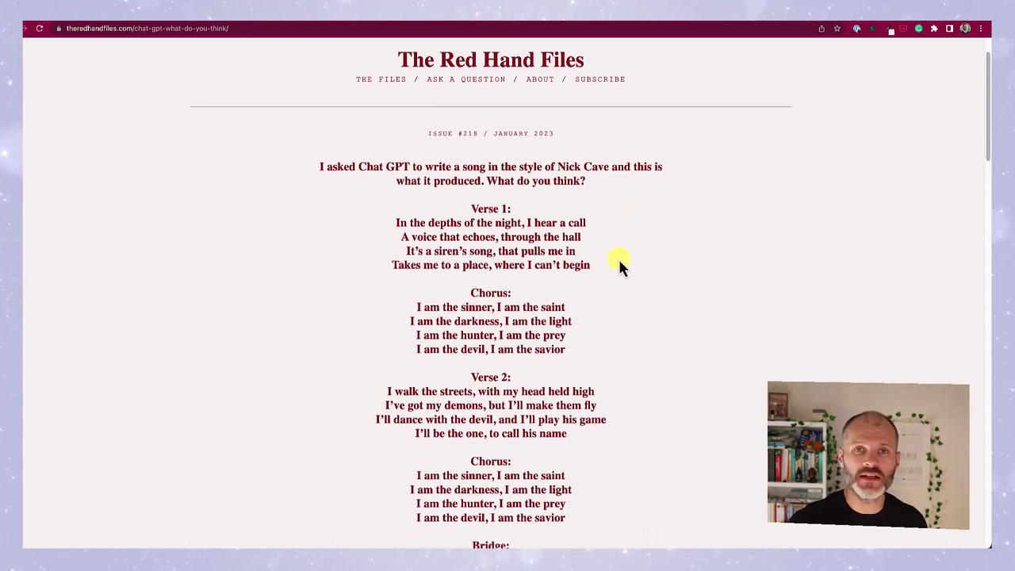
pyautogui.scroll(-1, 604, 278)
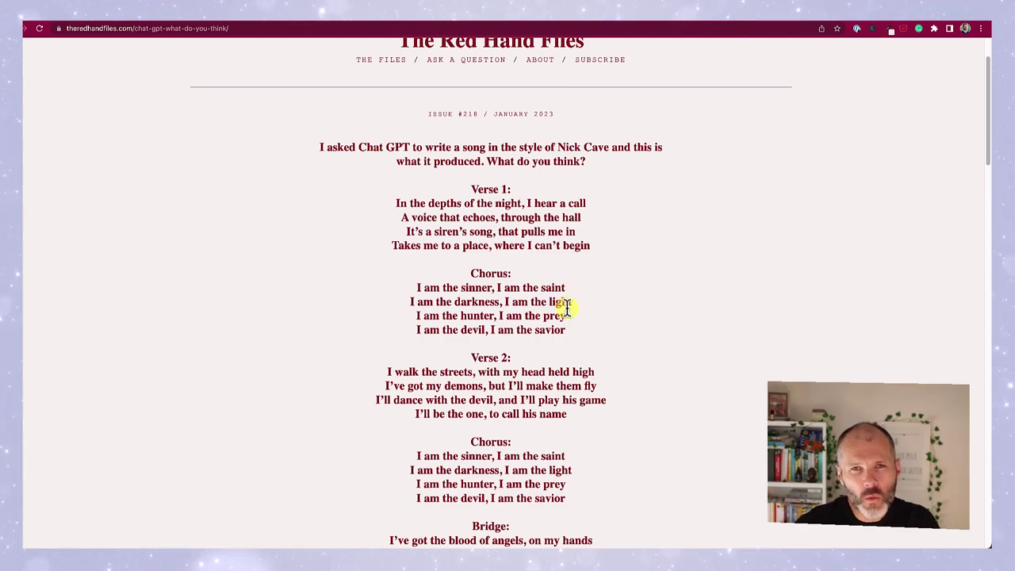
pyautogui.scroll(-20, 563, 335)
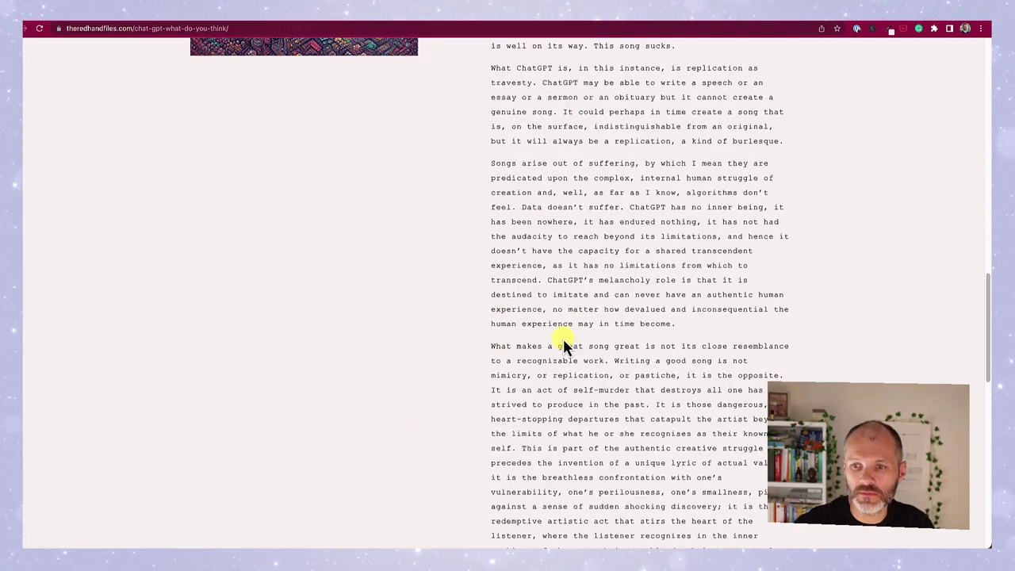
pyautogui.moveTo(521, 320); pyautogui.dragTo(749, 321)
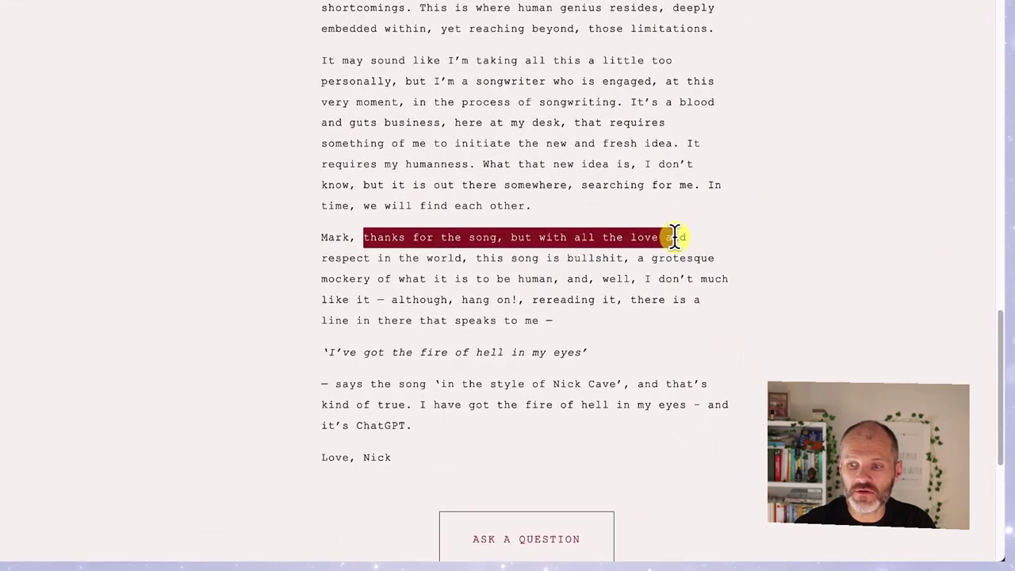
pyautogui.moveTo(673, 236); pyautogui.dragTo(651, 259)
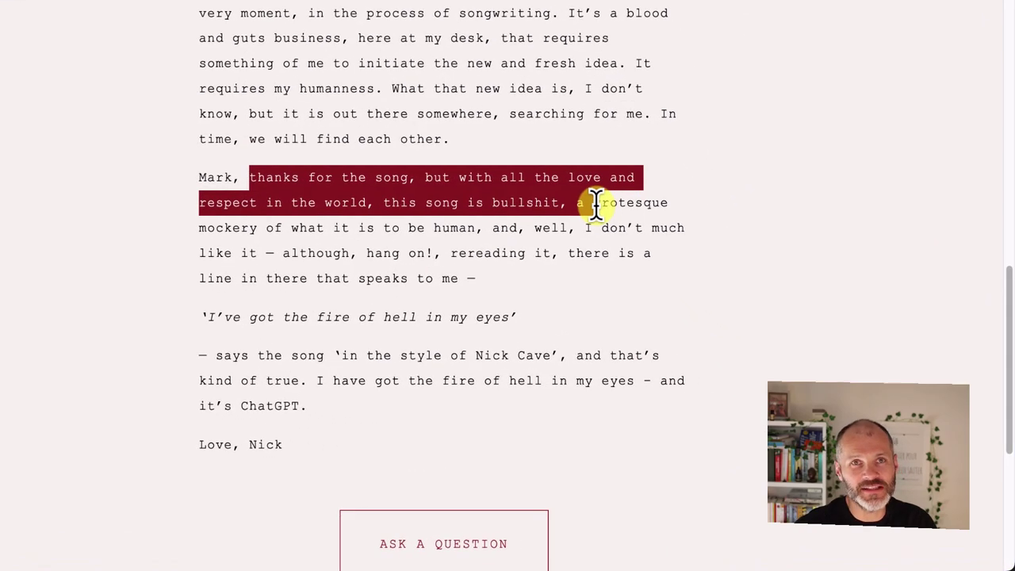
pyautogui.moveTo(596, 203); pyautogui.dragTo(499, 275)
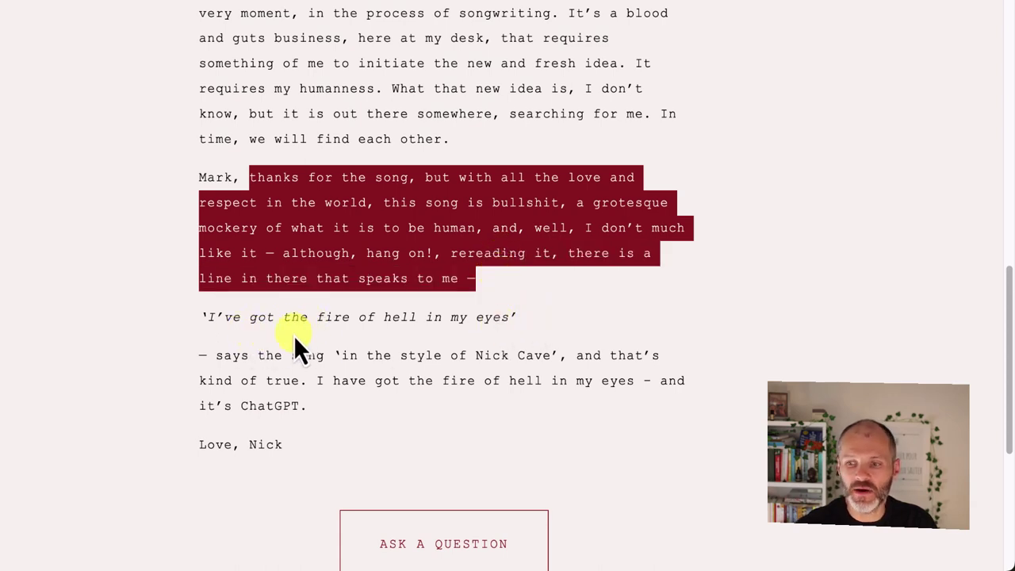
pyautogui.moveTo(299, 355); pyautogui.dragTo(577, 356)
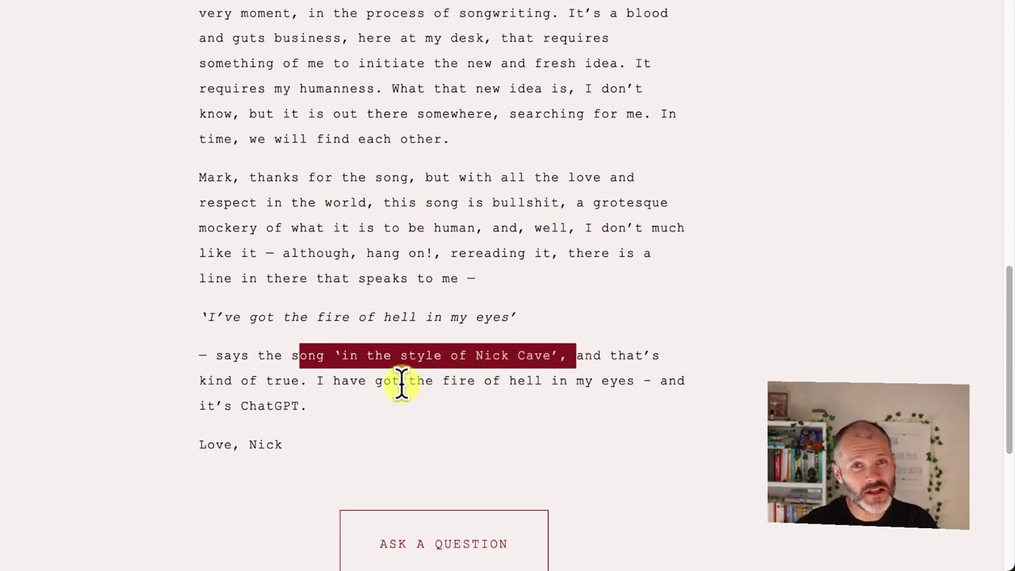
pyautogui.moveTo(401, 380); pyautogui.dragTo(512, 408)
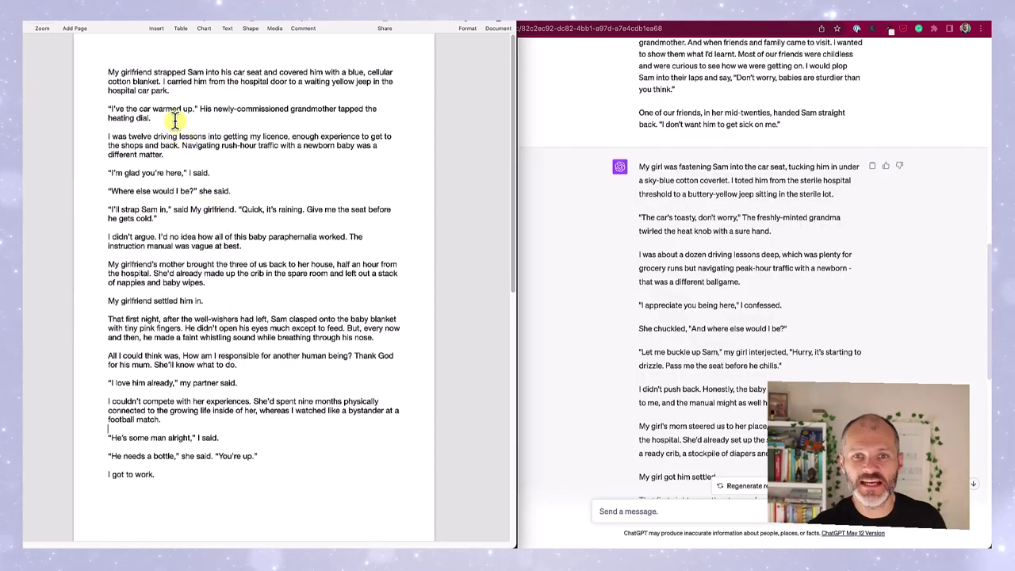
# Match the excerpt's opening car seat sentence with the rewrite's sky-blue cotton coverlet phrase
pyautogui.moveTo(187, 71); pyautogui.dragTo(159, 81)
pyautogui.click(725, 212)
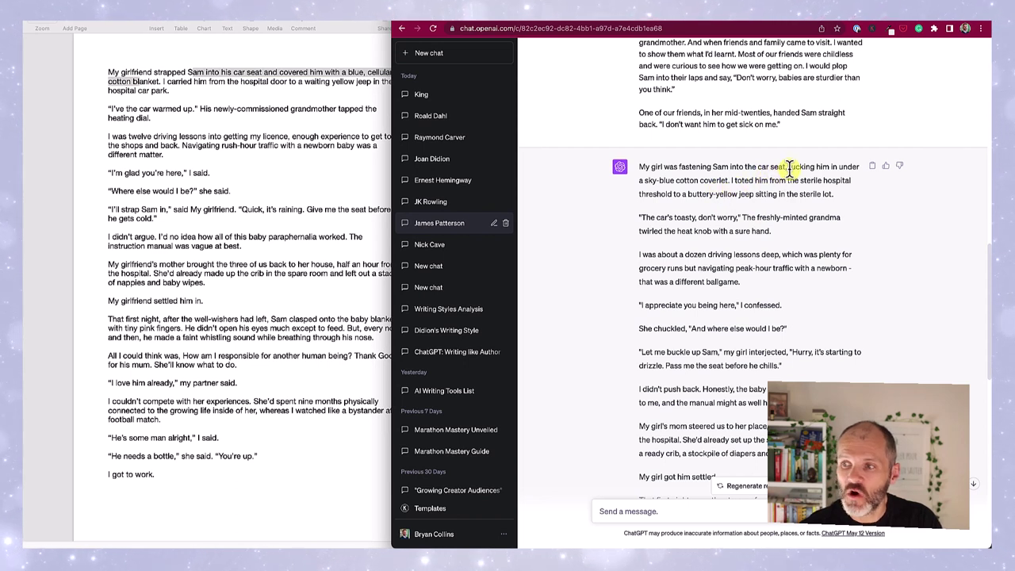
pyautogui.moveTo(659, 180); pyautogui.dragTo(716, 179)
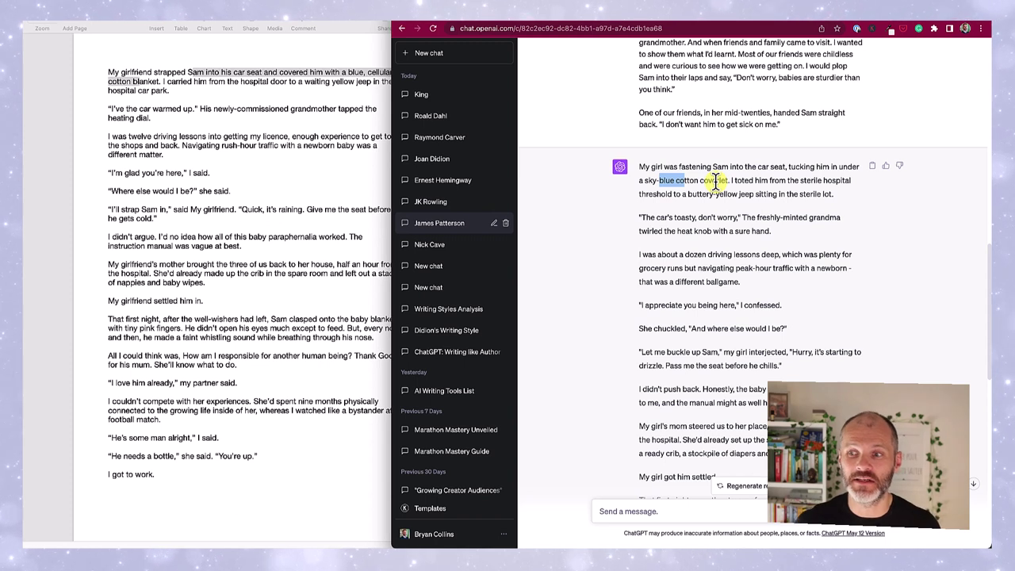
pyautogui.click(244, 200)
pyautogui.click(198, 118)
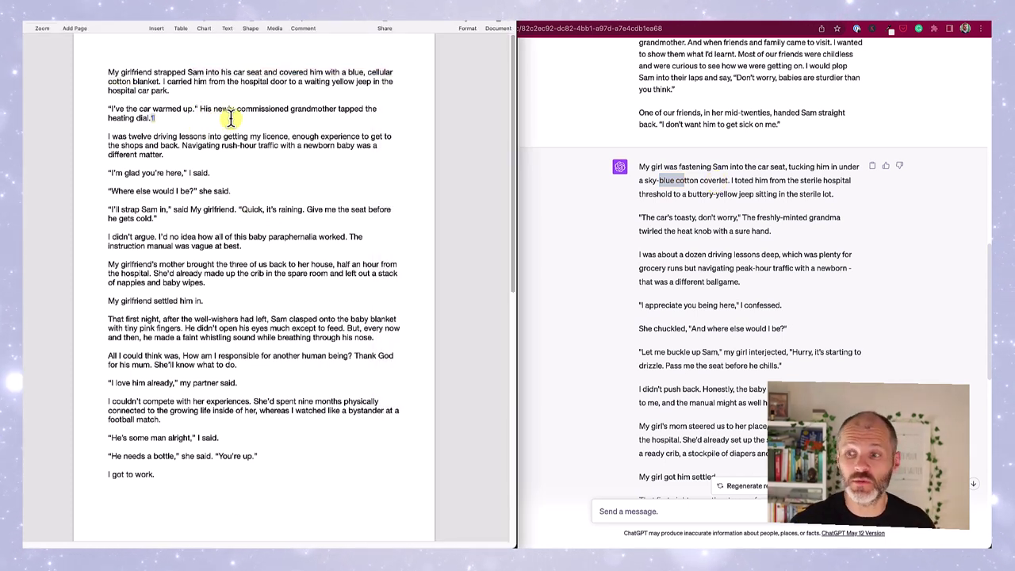
pyautogui.click(711, 204)
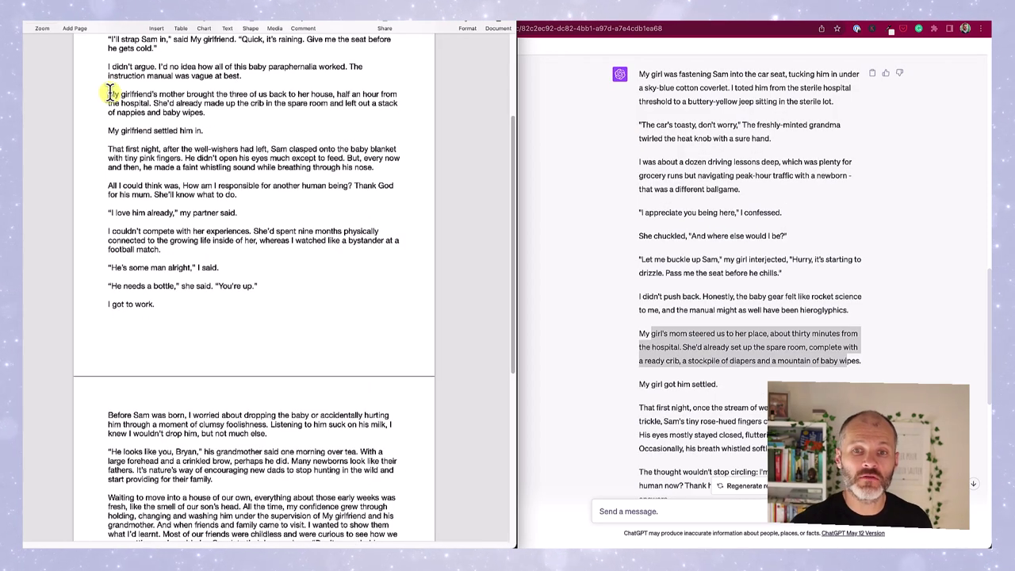
# Pair the paragraph about the girlfriend's mother with the rewrite's spare room detail
pyautogui.moveTo(109, 93); pyautogui.dragTo(266, 104)
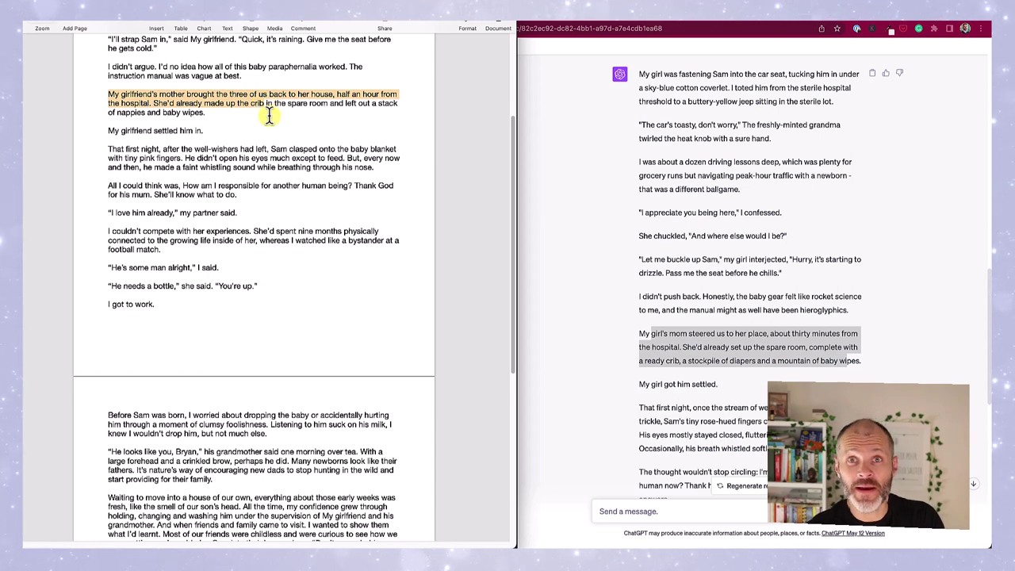
pyautogui.click(698, 343)
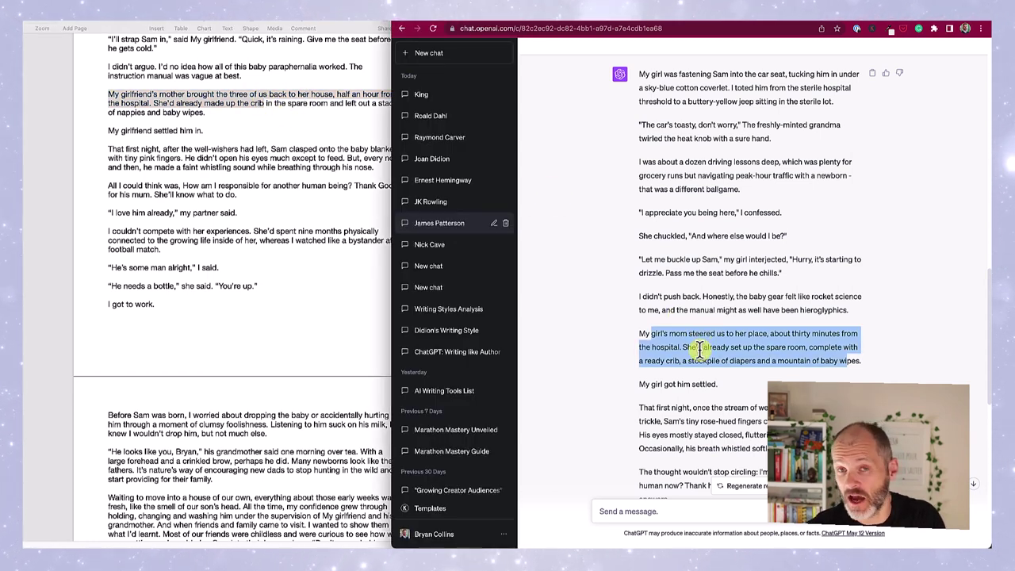
pyautogui.click(699, 348)
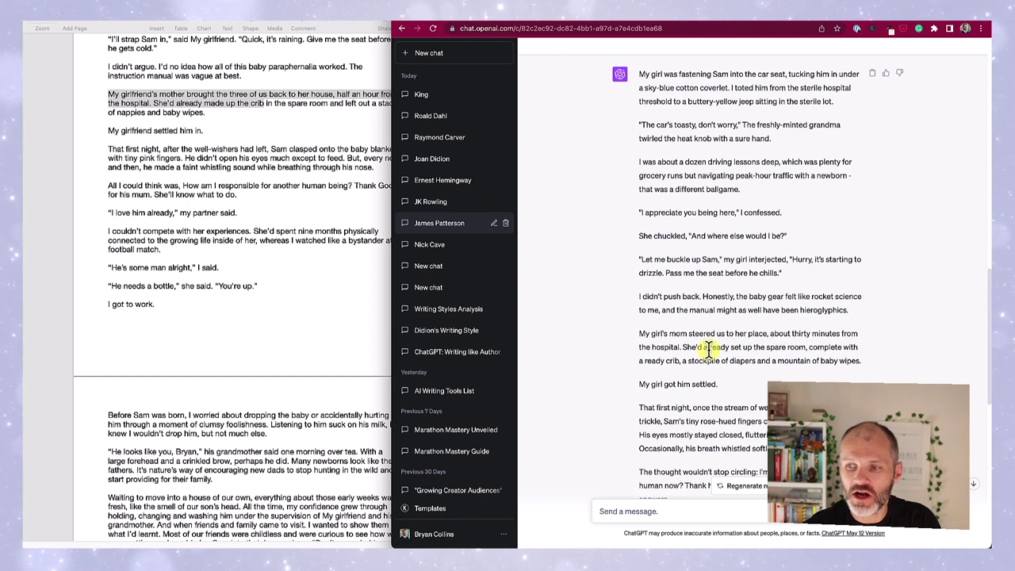
pyautogui.moveTo(740, 347); pyautogui.dragTo(780, 347)
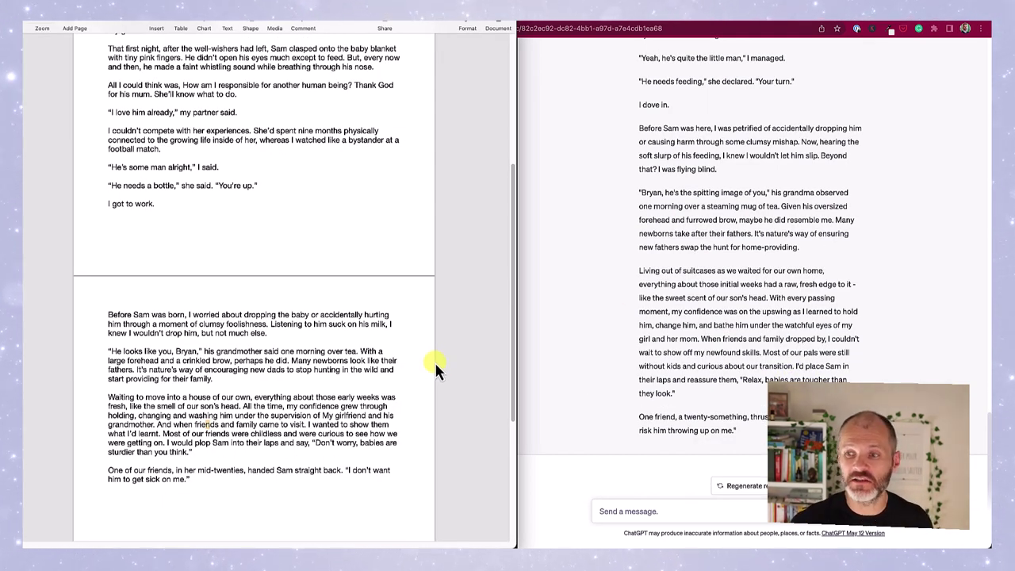
# Highlight the hunt for home-providing phrase and 'Relax, babies are tougher than they look.' in the rewrite
pyautogui.click(762, 245)
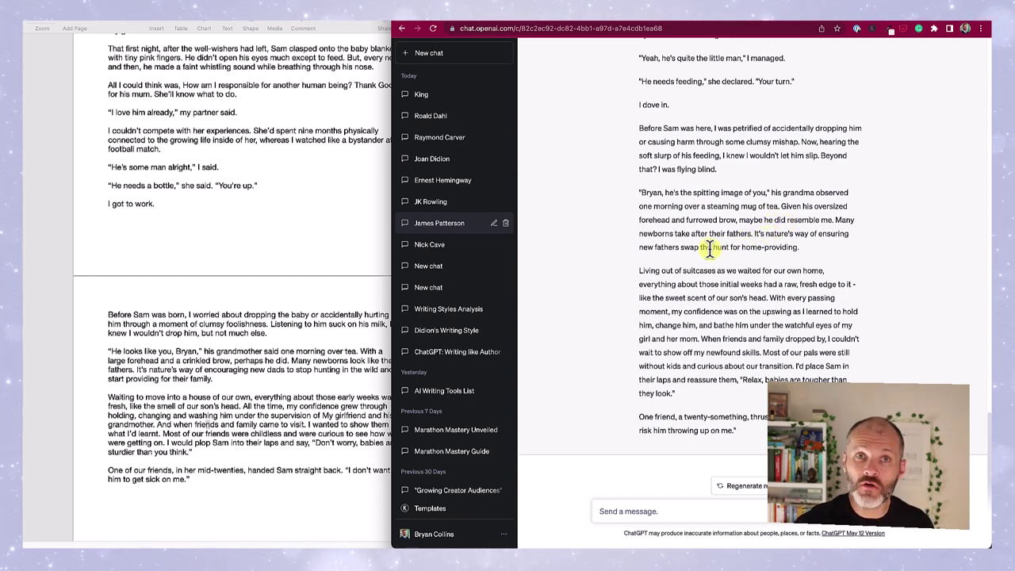
pyautogui.moveTo(699, 248); pyautogui.dragTo(802, 253)
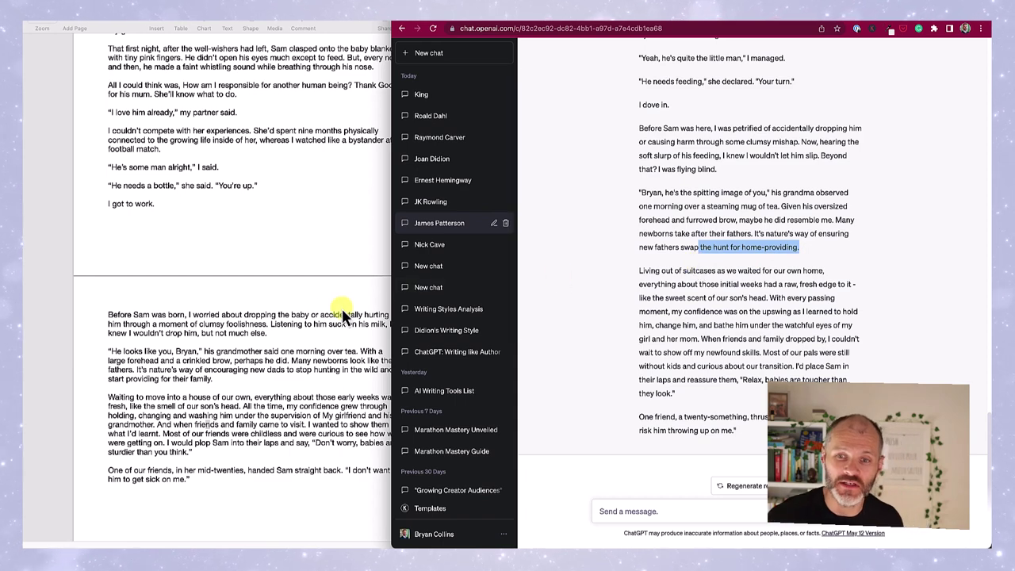
pyautogui.scroll(-3, 334, 315)
pyautogui.click(250, 320)
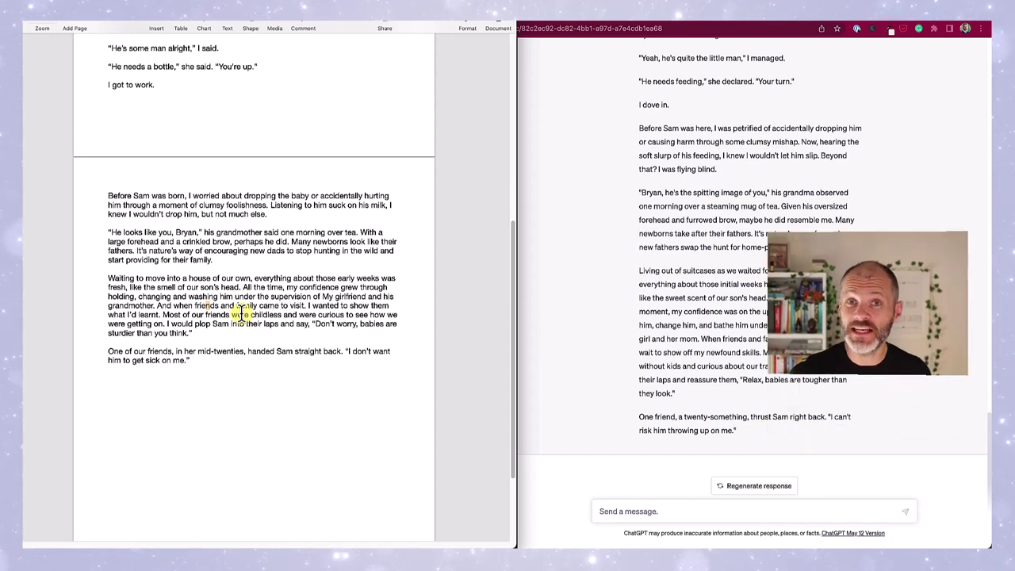
pyautogui.click(781, 385)
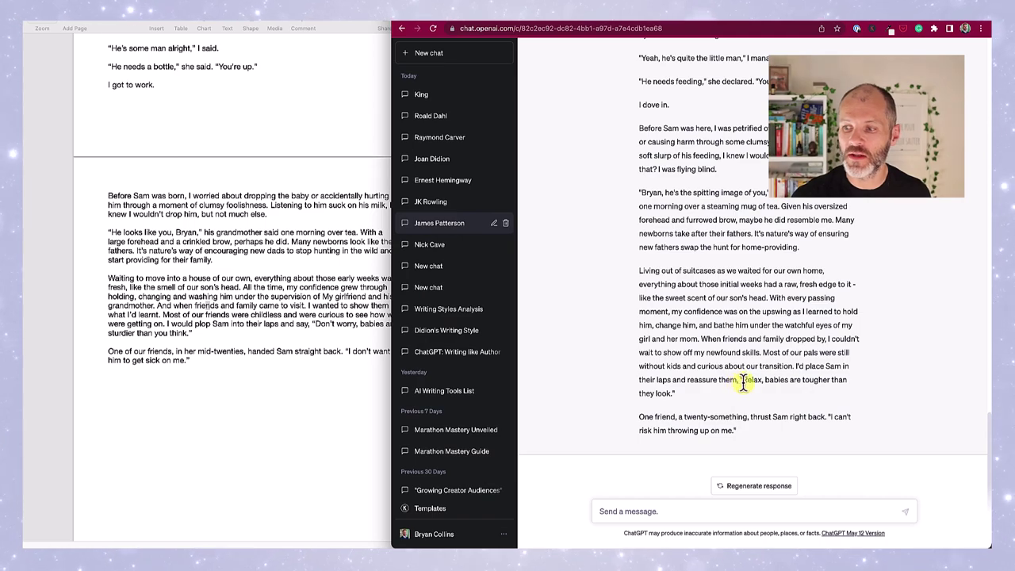
pyautogui.moveTo(742, 381); pyautogui.dragTo(804, 394)
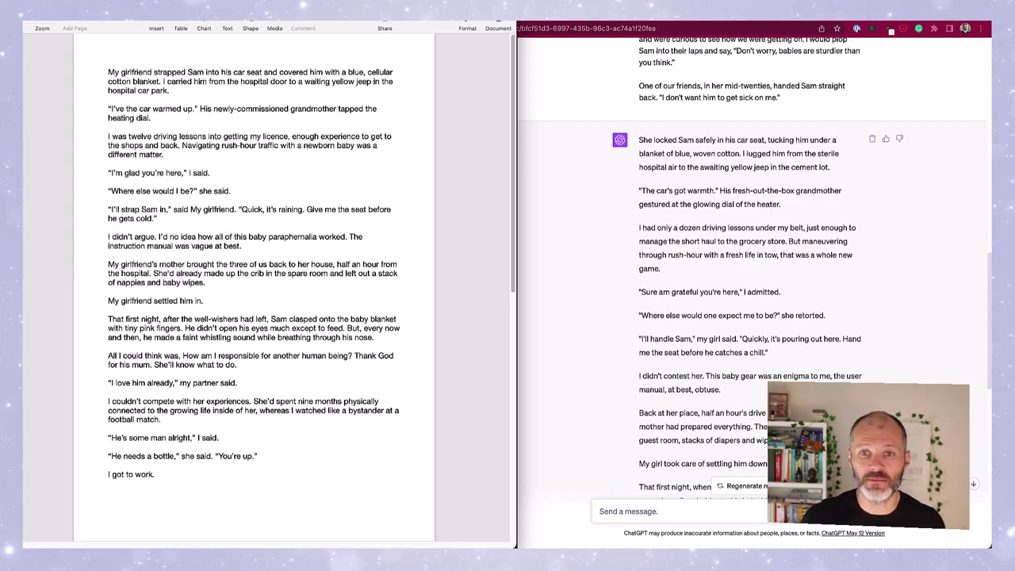
# Compare the excerpt's first paragraph with the rewrite's hospital sentence, 'the cement lot' and 'glowing dial of the heater'
pyautogui.moveTo(182, 83); pyautogui.dragTo(271, 82)
pyautogui.click(743, 167)
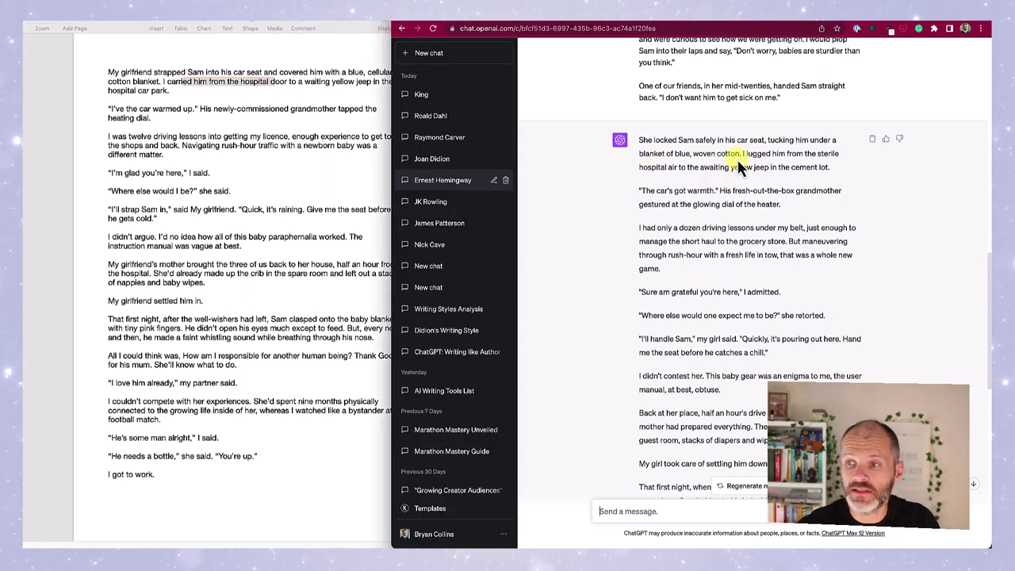
pyautogui.moveTo(744, 154); pyautogui.dragTo(693, 169)
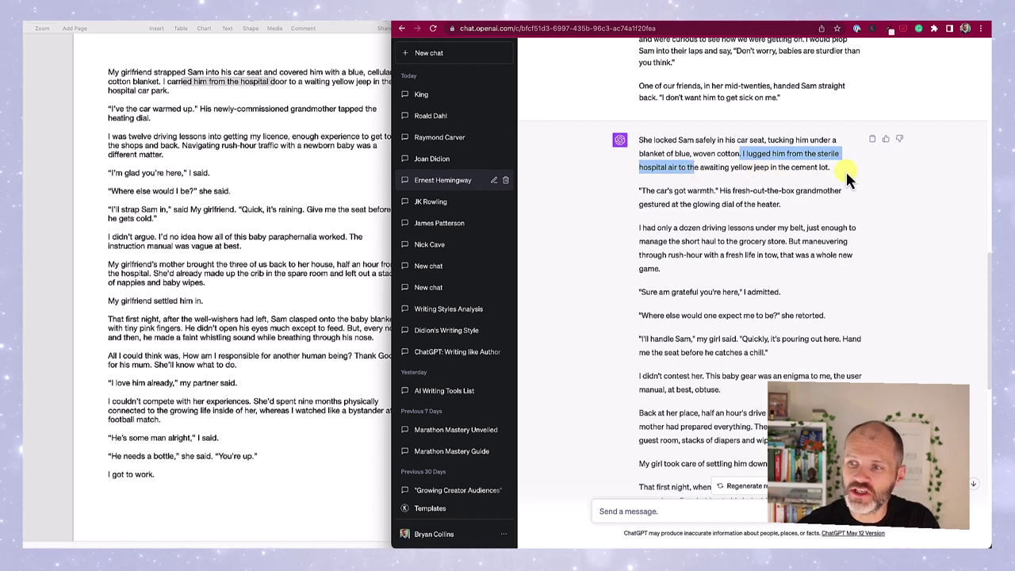
pyautogui.moveTo(832, 170); pyautogui.dragTo(785, 174)
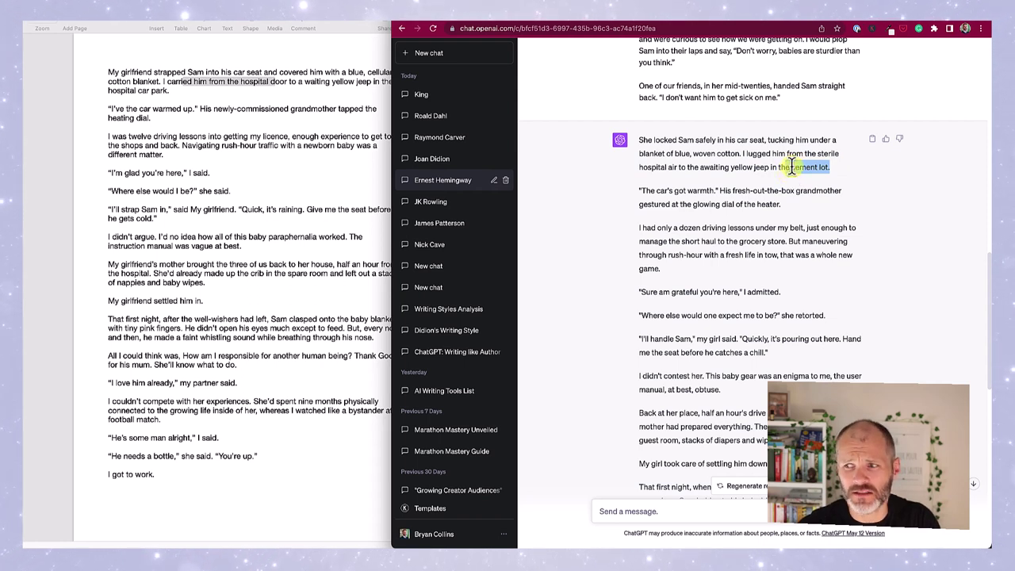
pyautogui.click(775, 197)
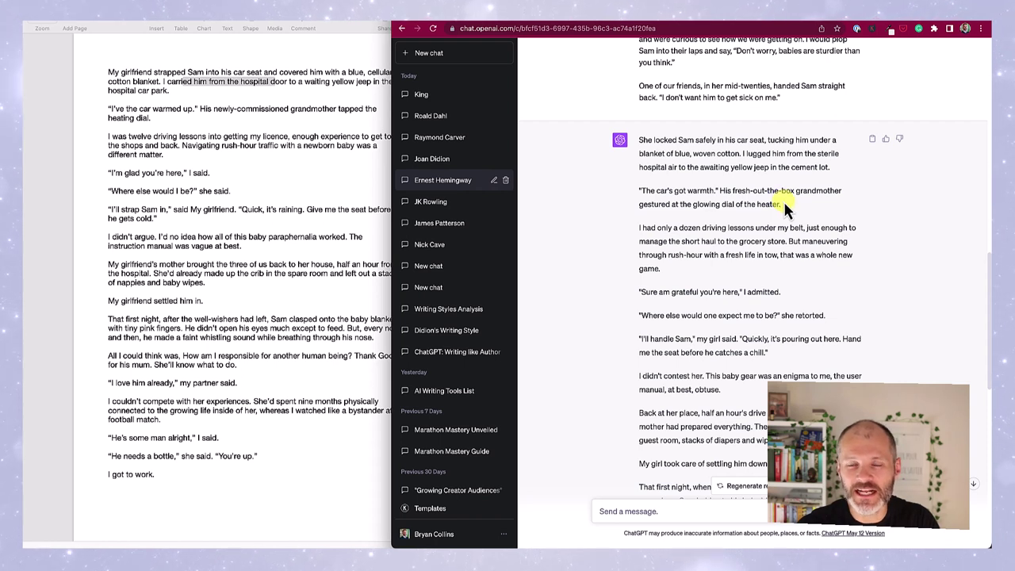
pyautogui.moveTo(784, 205); pyautogui.dragTo(652, 205)
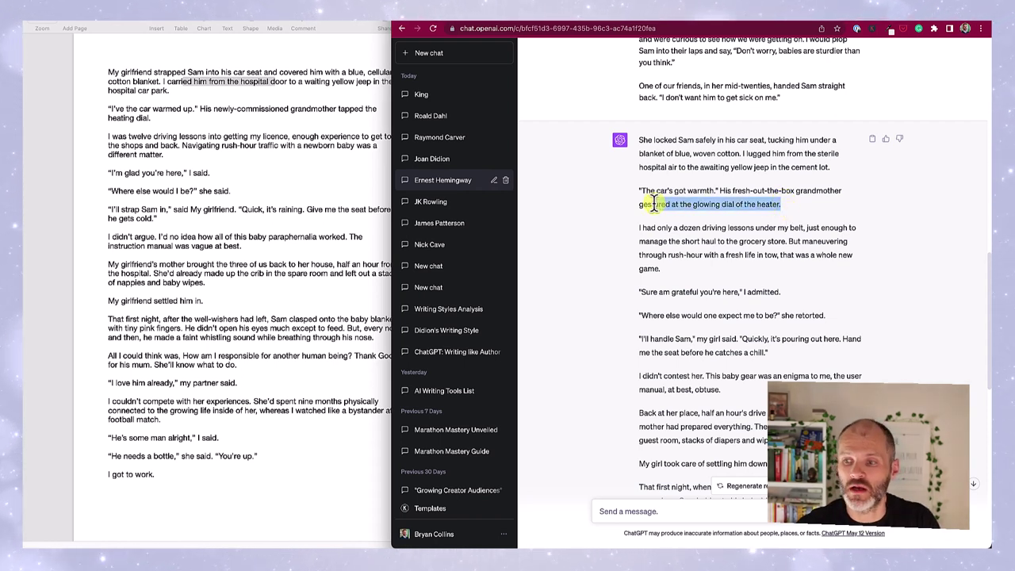
pyautogui.click(275, 156)
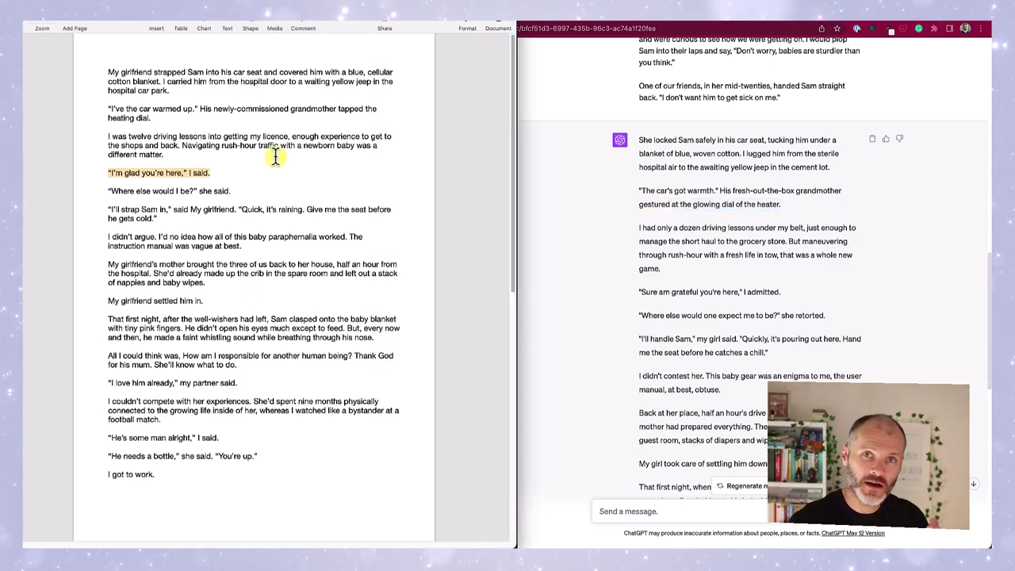
pyautogui.click(629, 267)
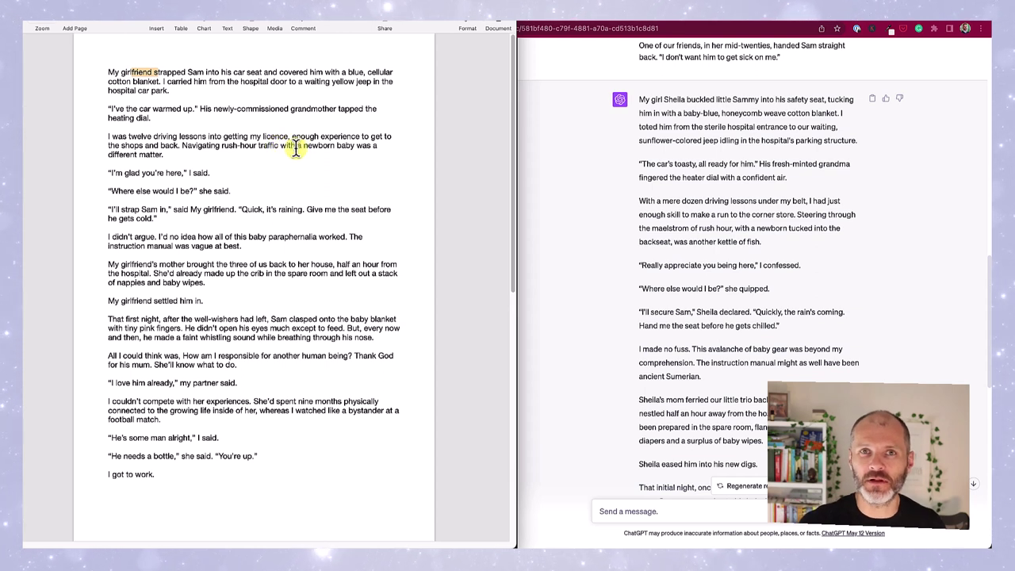
pyautogui.click(726, 145)
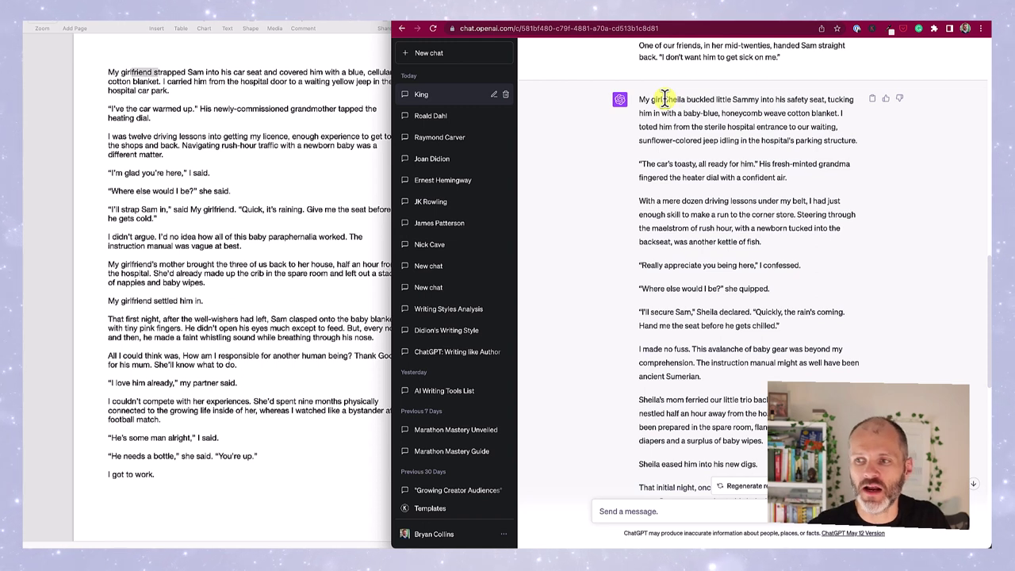
pyautogui.click(208, 95)
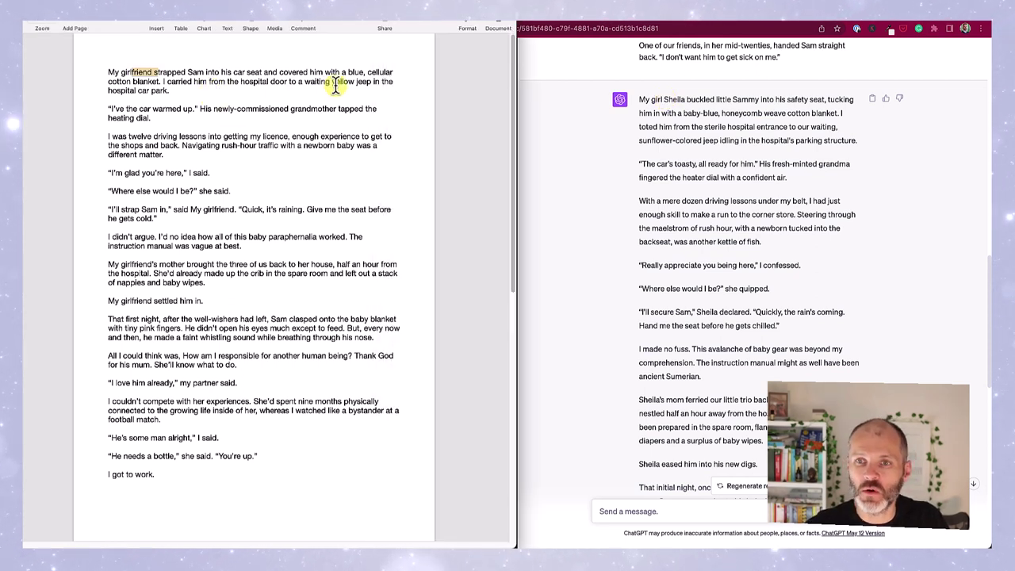
pyautogui.click(708, 140)
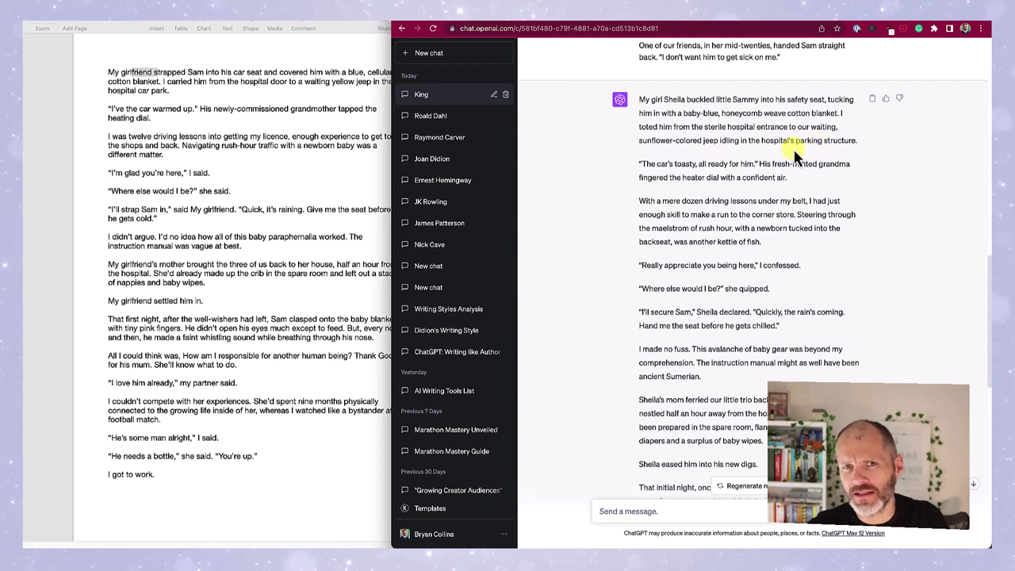
pyautogui.click(212, 113)
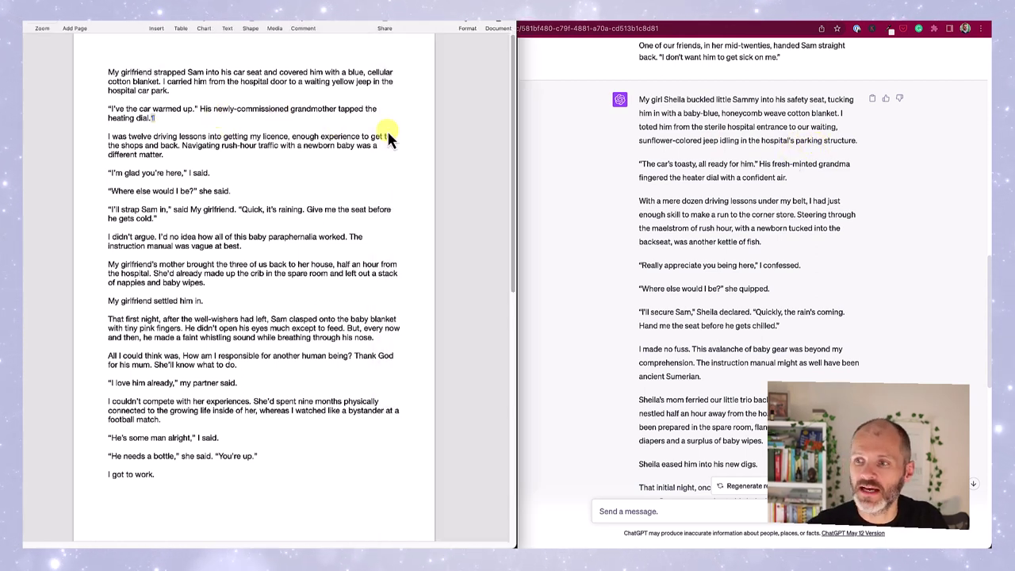
pyautogui.click(706, 167)
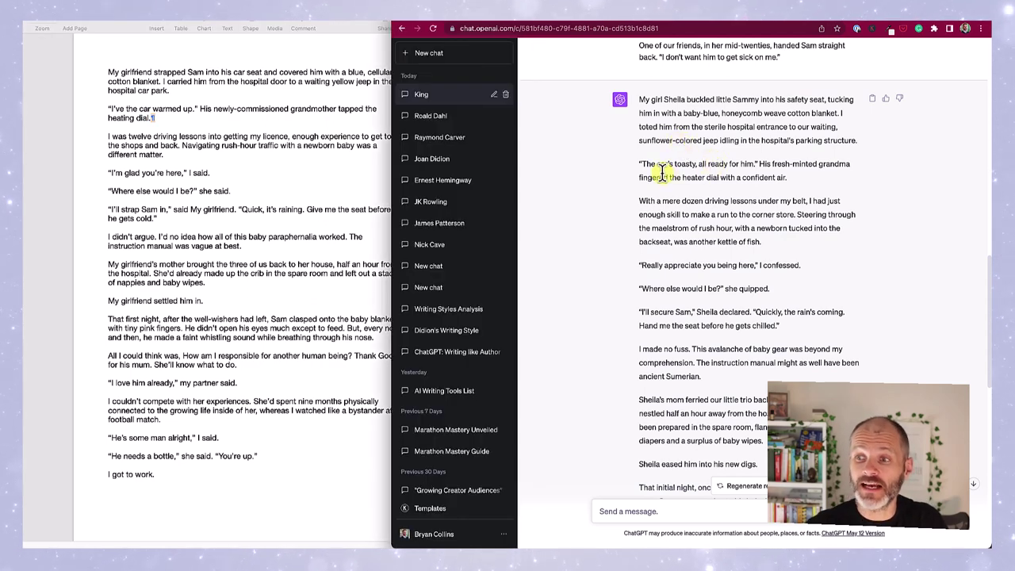
pyautogui.moveTo(641, 163); pyautogui.dragTo(708, 162)
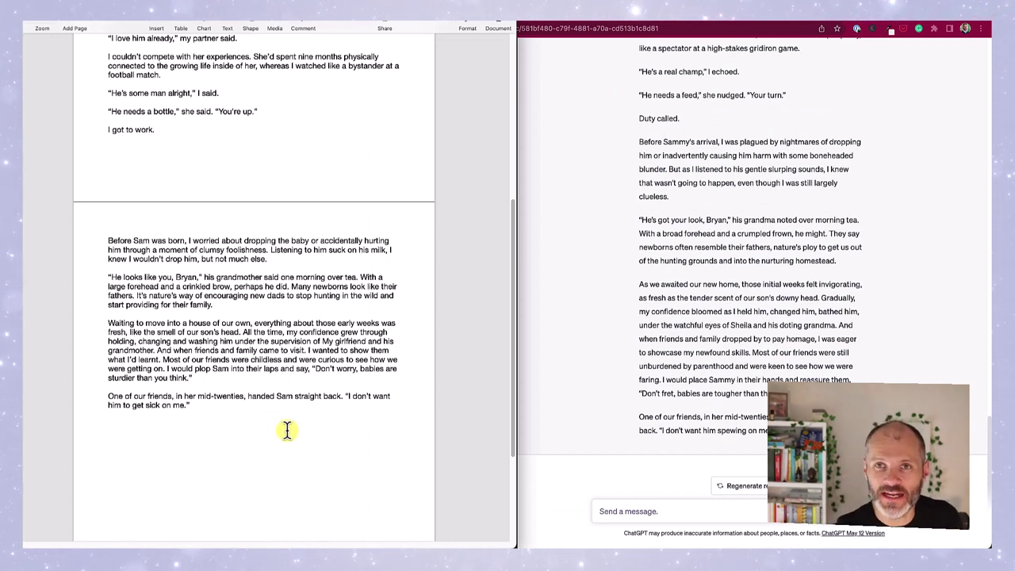
# Bring the ChatGPT rewrite forward and scroll back up to its opening lines
pyautogui.click(791, 371)
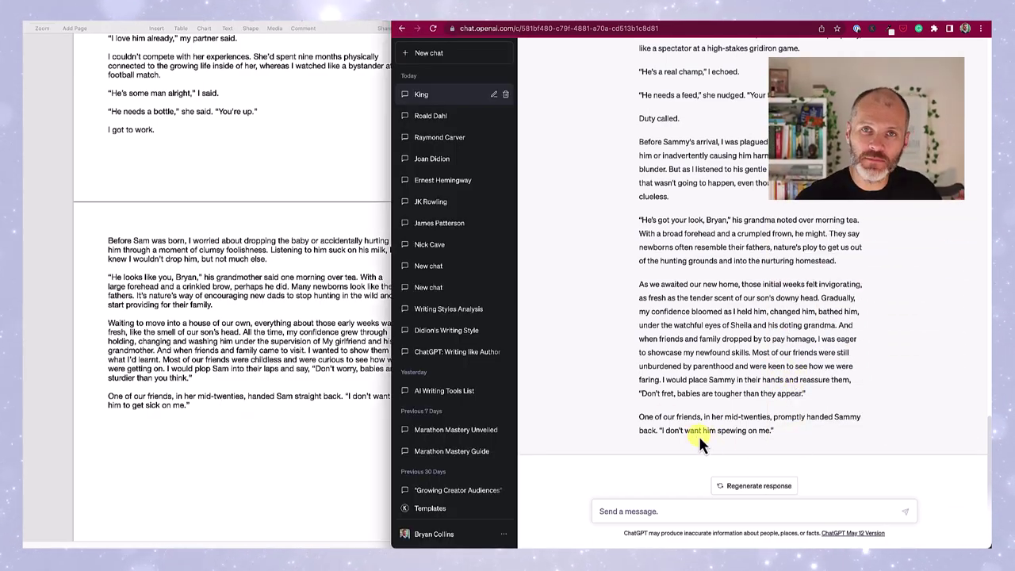
pyautogui.scroll(3, 705, 447)
pyautogui.scroll(3, 727, 438)
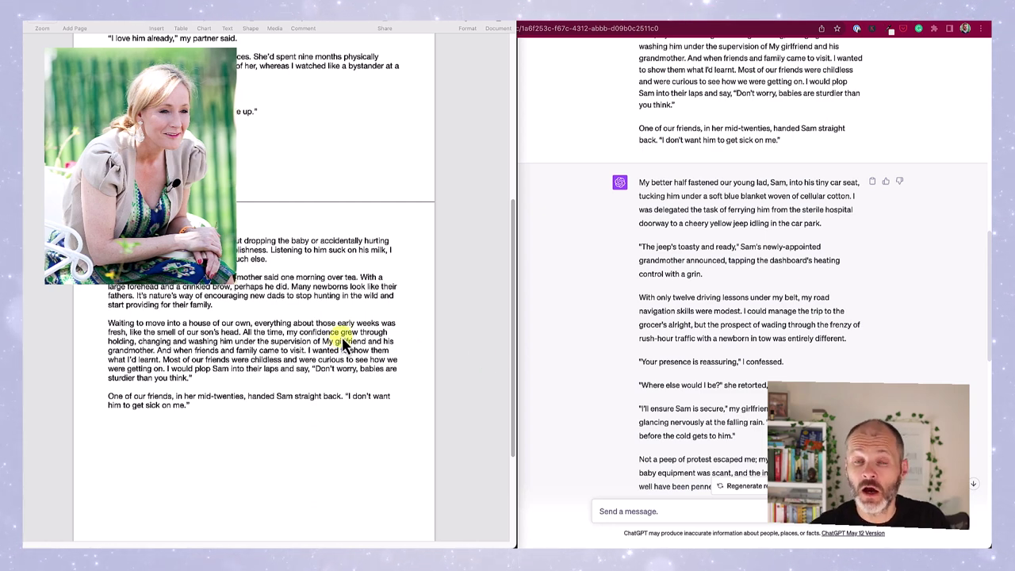
pyautogui.scroll(5, 356, 341)
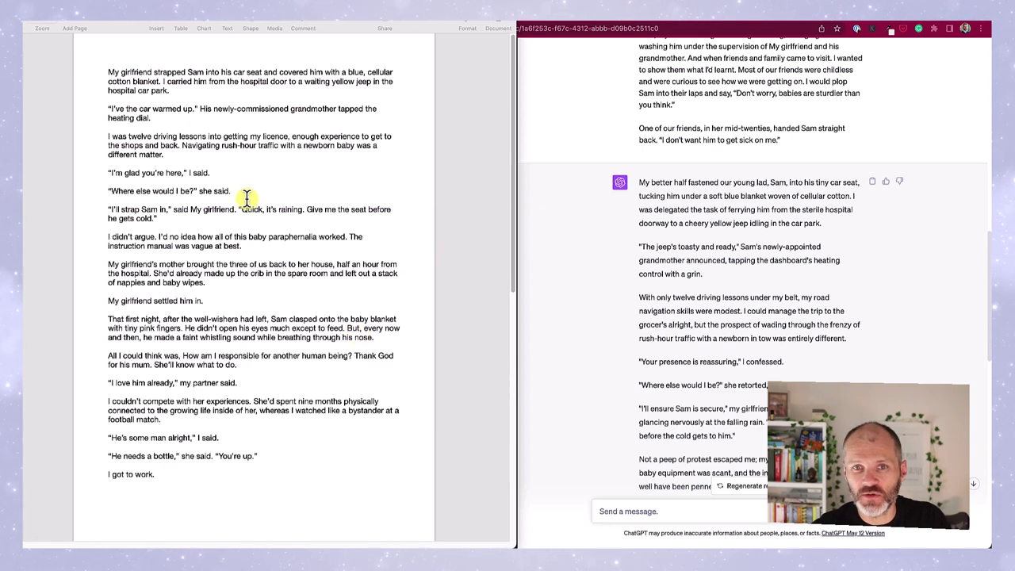
pyautogui.click(708, 211)
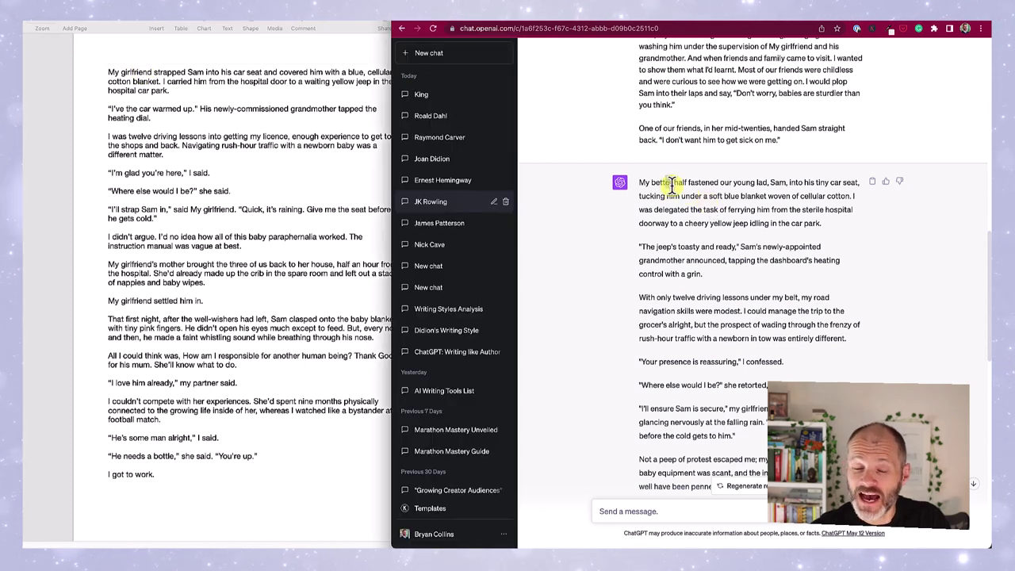
pyautogui.moveTo(689, 182); pyautogui.dragTo(738, 182)
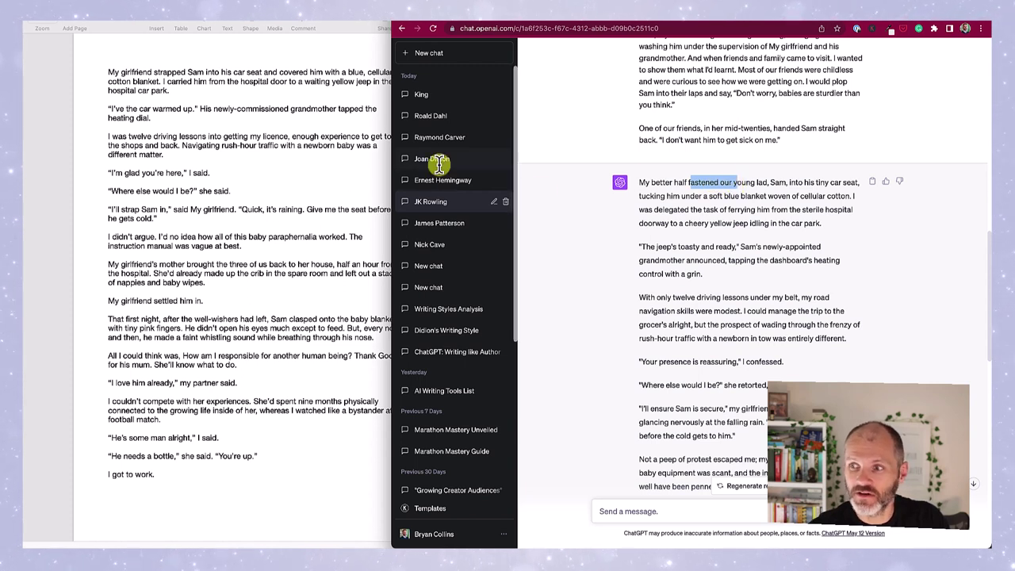
pyautogui.click(829, 193)
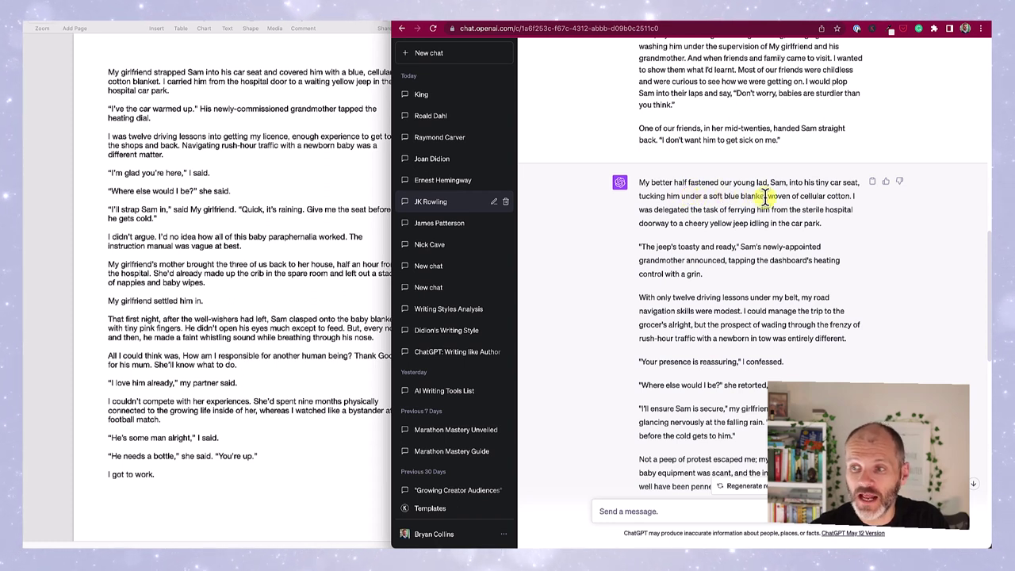
pyautogui.moveTo(791, 197); pyautogui.dragTo(825, 197)
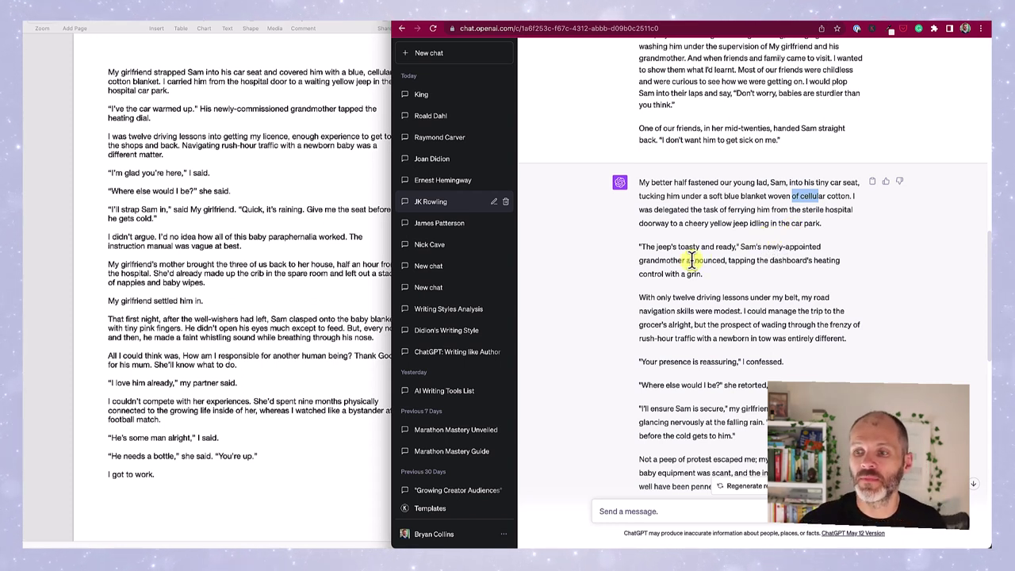
pyautogui.moveTo(740, 247); pyautogui.dragTo(771, 247)
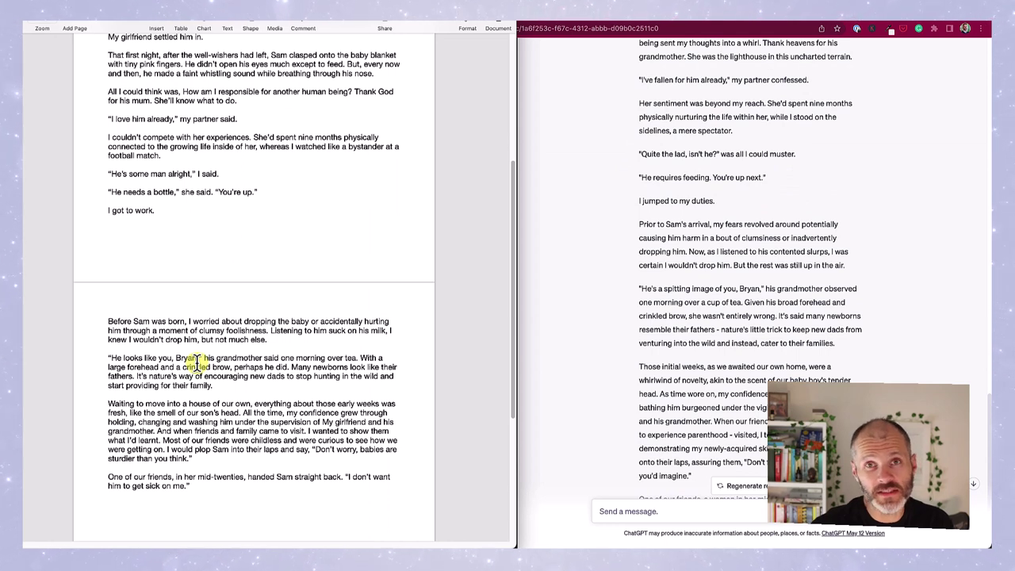
pyautogui.moveTo(123, 357); pyautogui.dragTo(208, 365)
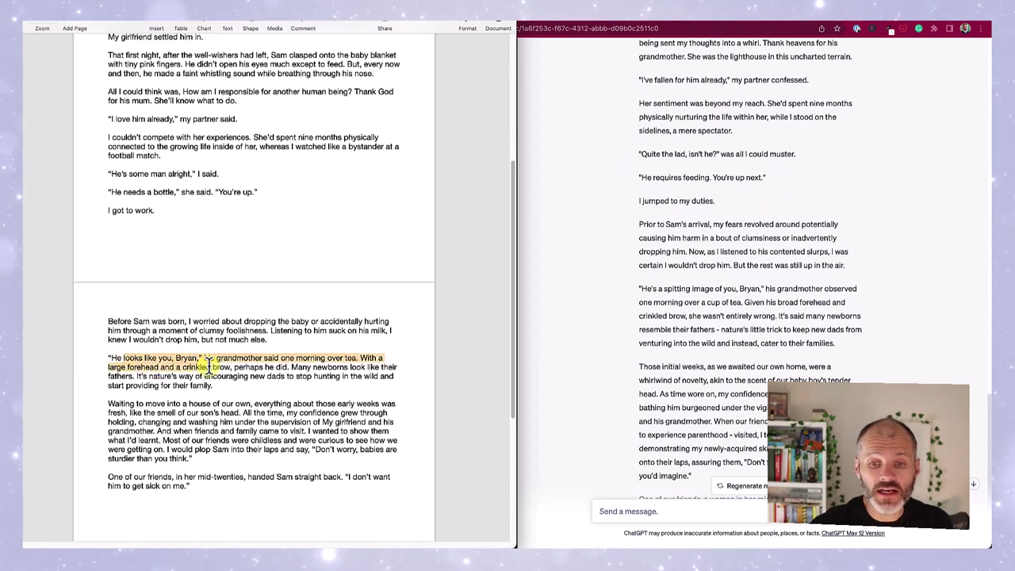
pyautogui.click(697, 381)
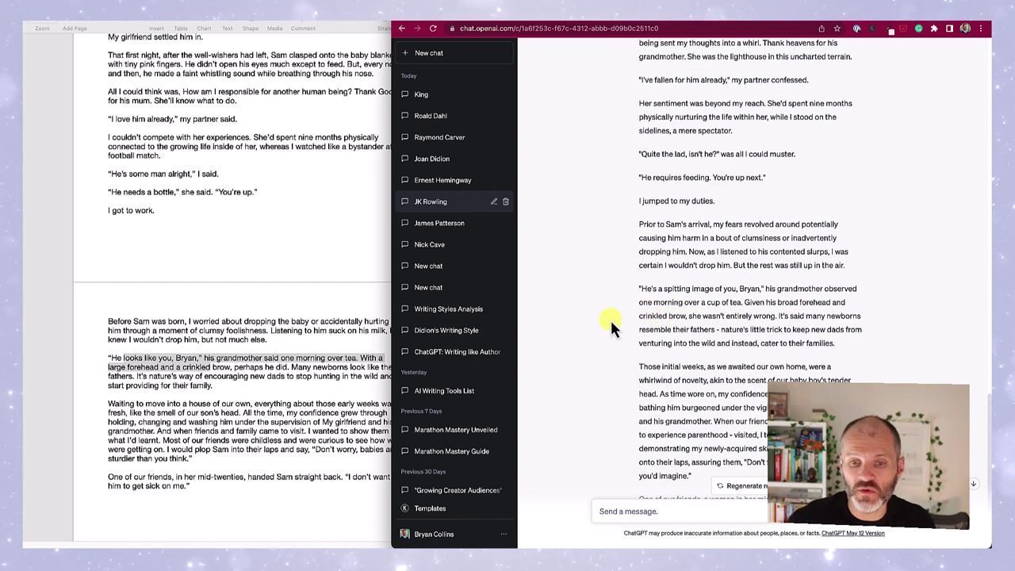
pyautogui.click(476, 333)
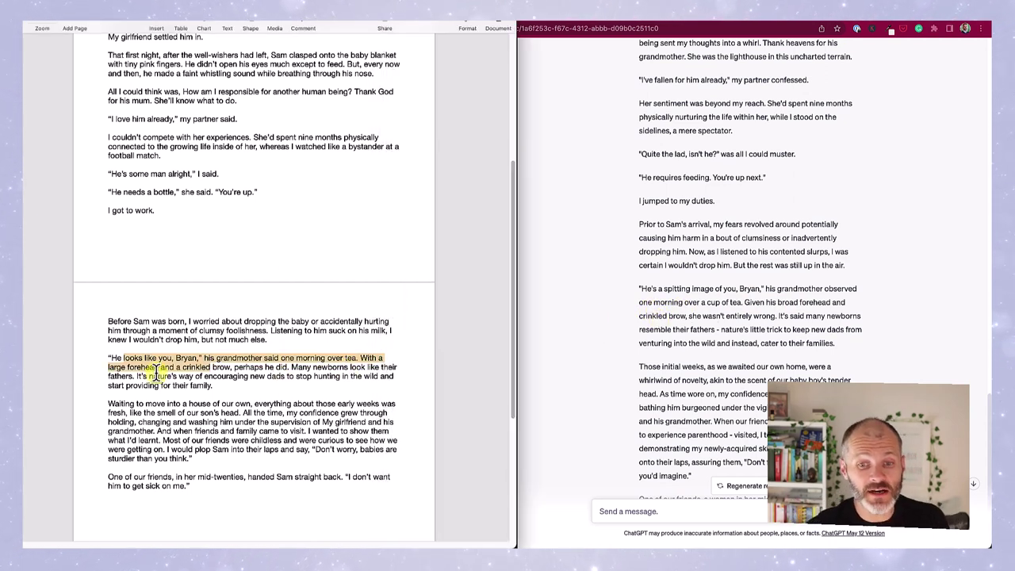
pyautogui.click(199, 368)
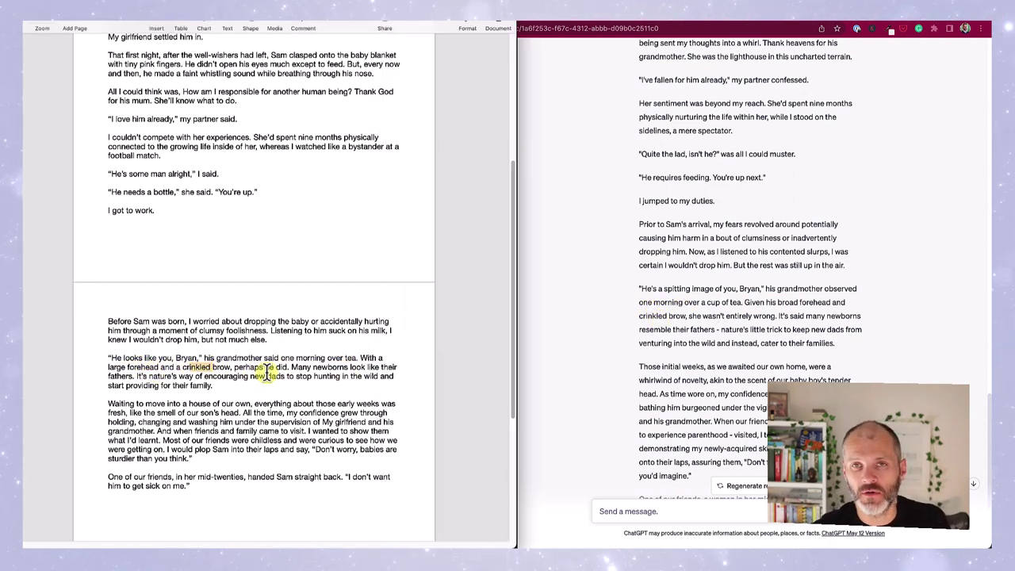
pyautogui.scroll(-3, 670, 389)
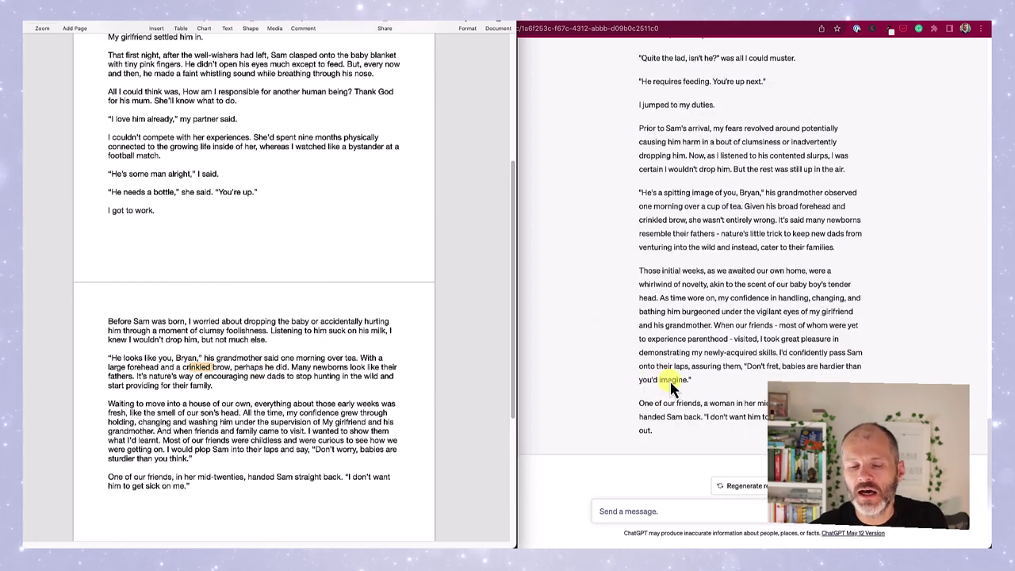